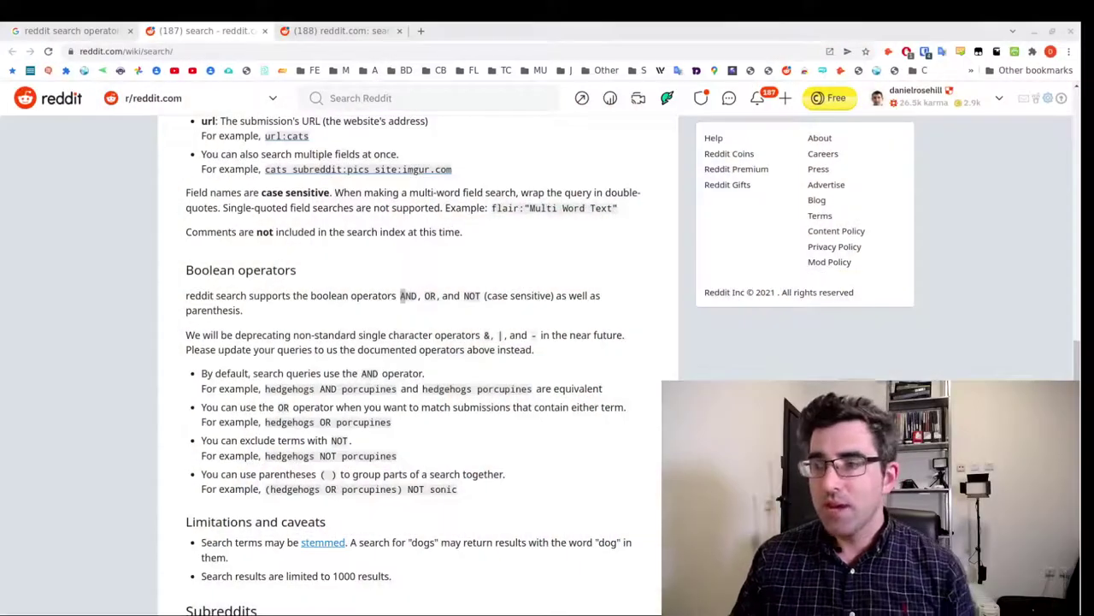
# - Clear the old operator examples in Mousepad and type site:reddit.com "your search query"
pyautogui.scroll(7, 488, 317)
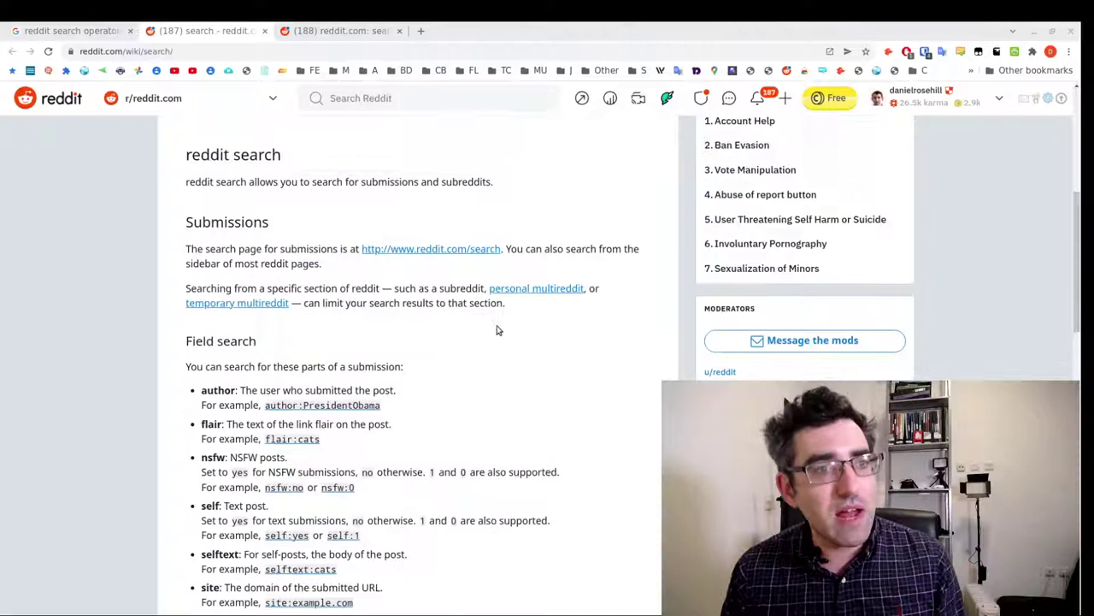
pyautogui.hotkey('alt', 'Tab')
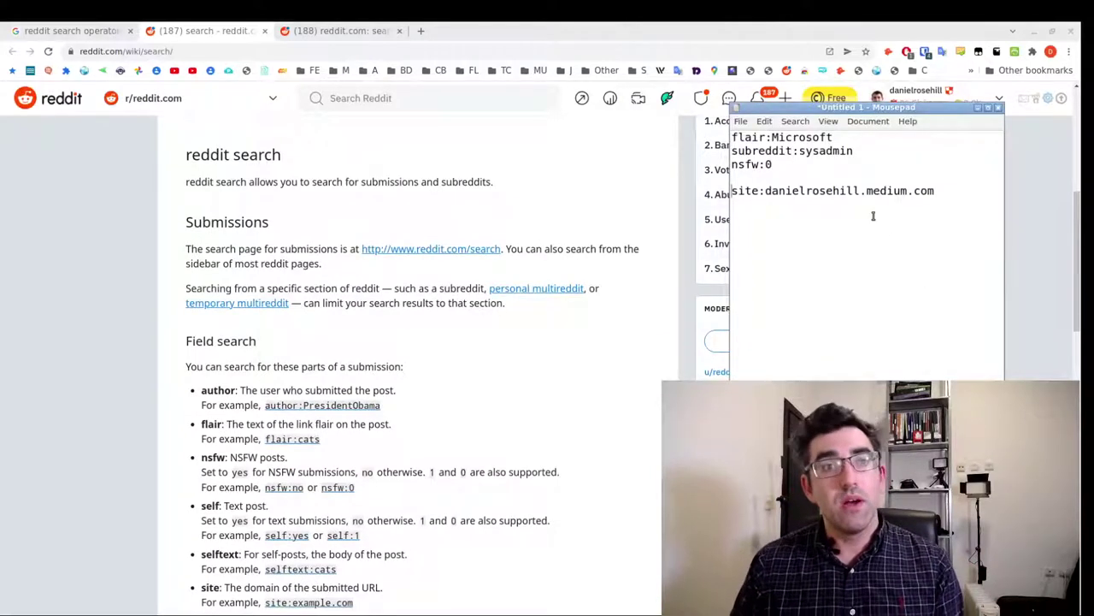
pyautogui.click(937, 195)
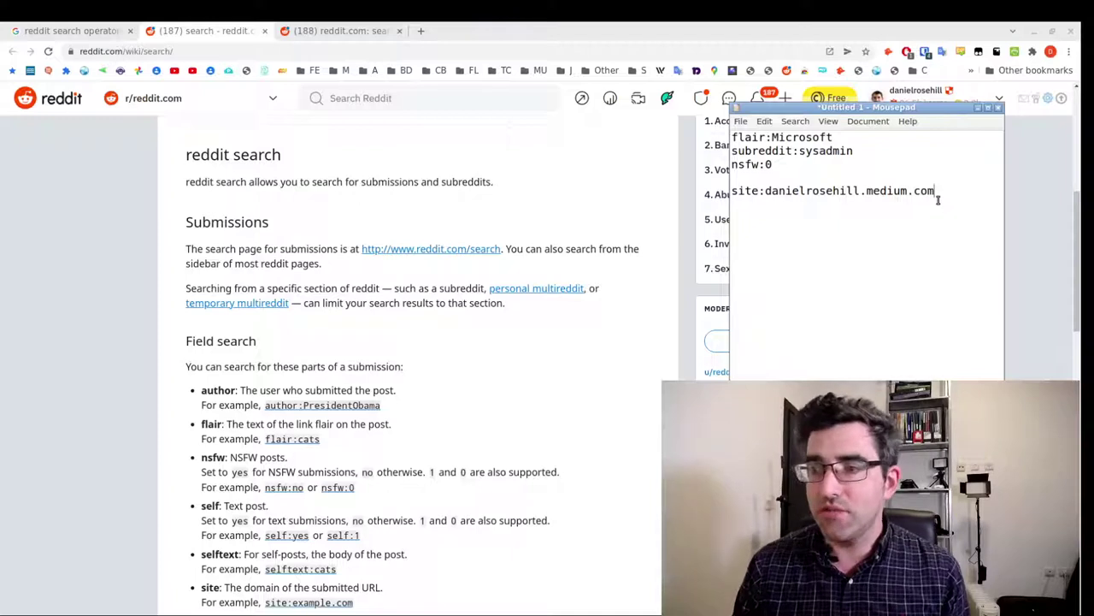
pyautogui.hotkey('ctrl', 'a')
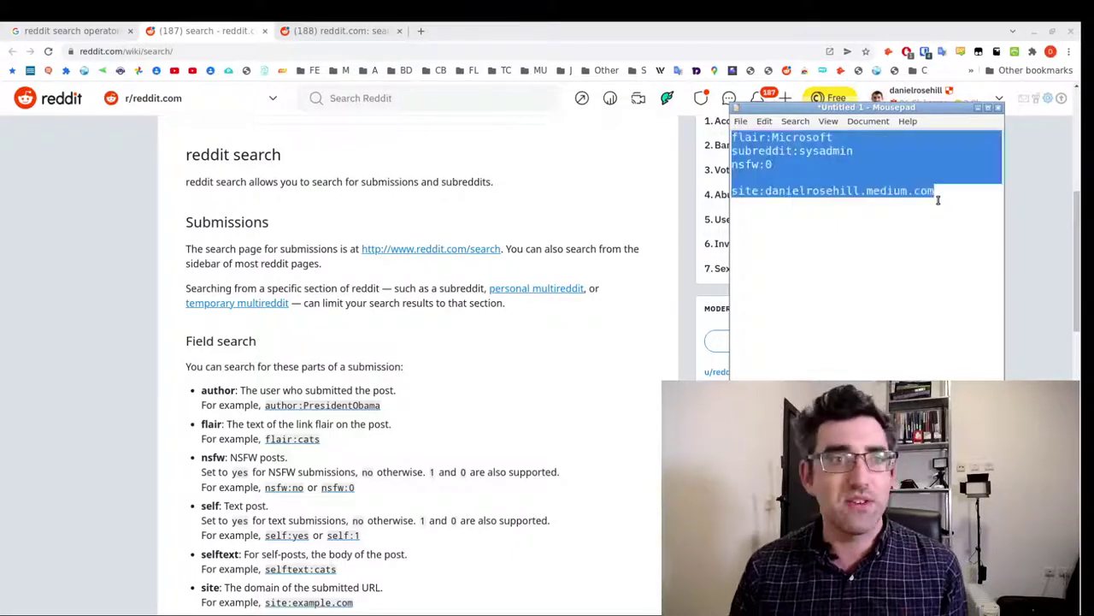
pyautogui.press('BackSpace')
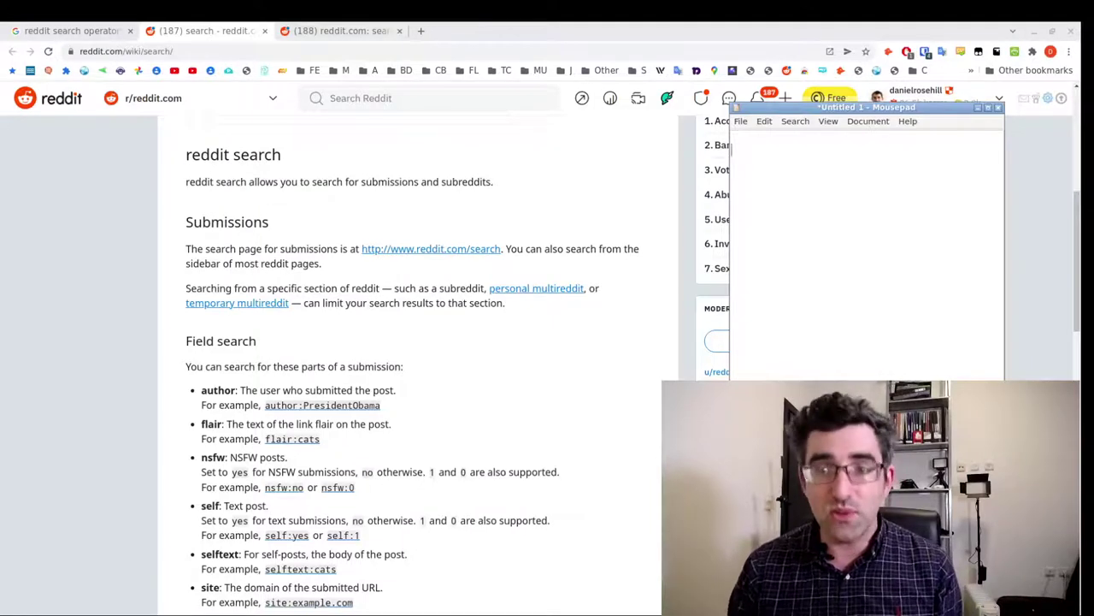
pyautogui.write('site:red')
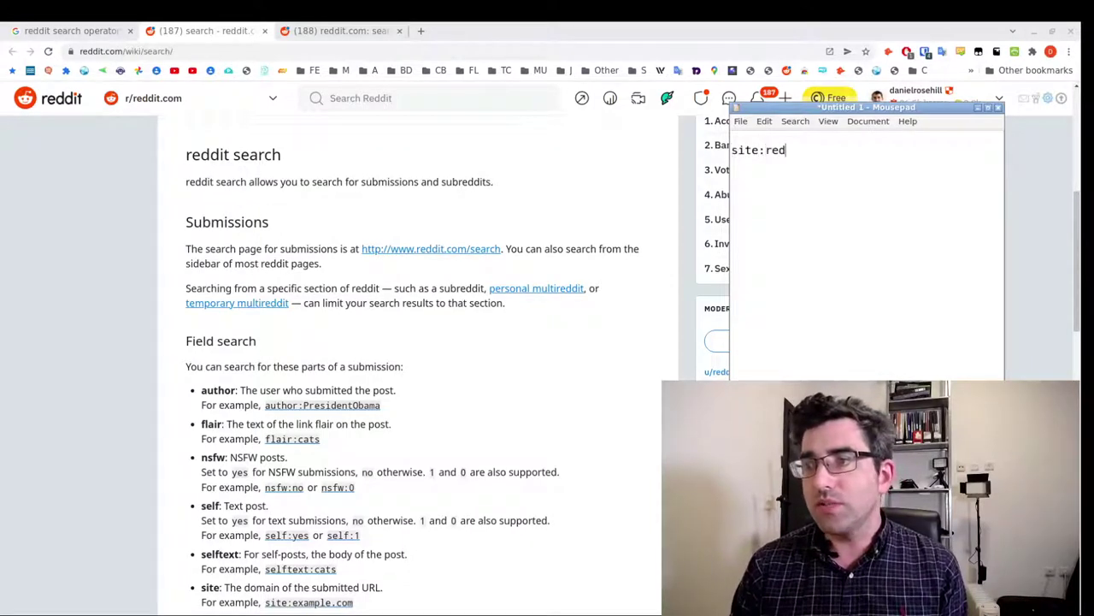
pyautogui.write('dit.com "your search query"')
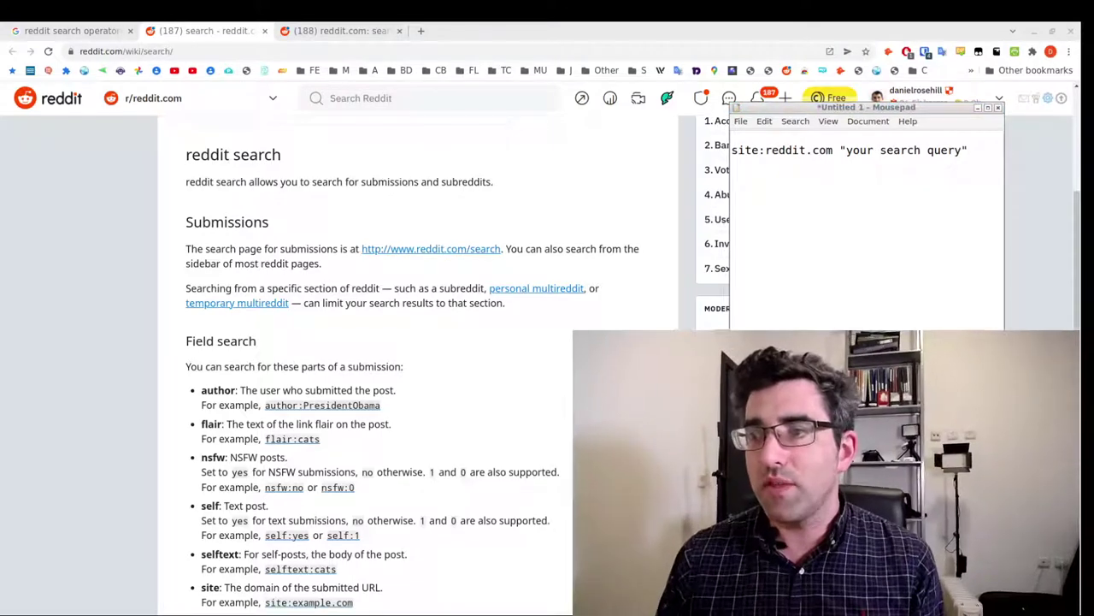
# - Scroll Reddit's search wiki from the top past Field search to the Boolean operators section
pyautogui.scroll(5, 383, 275)
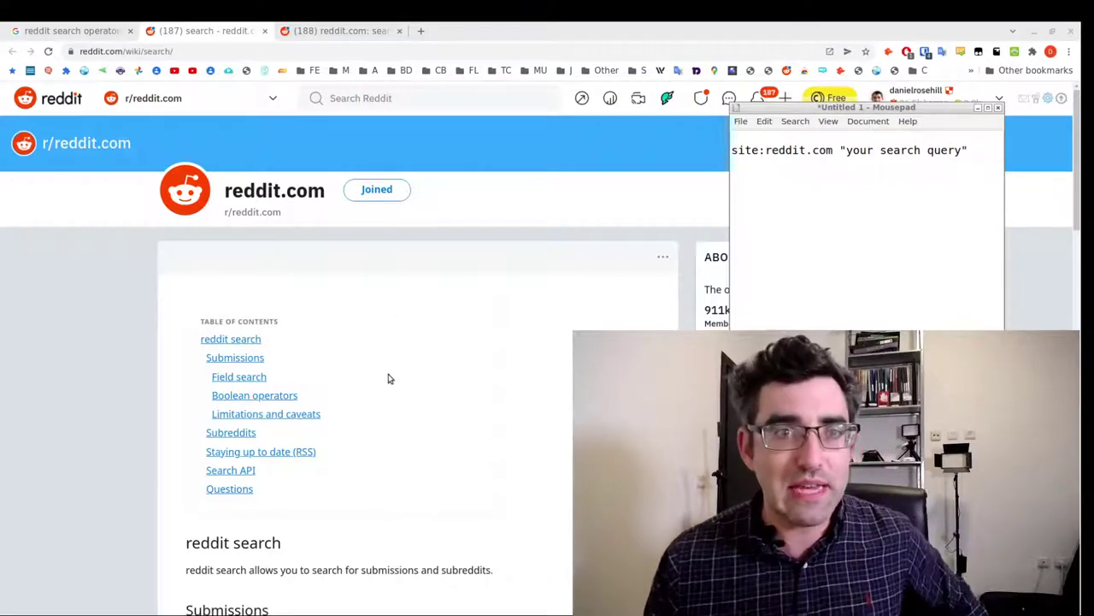
pyautogui.scroll(-4, 383, 370)
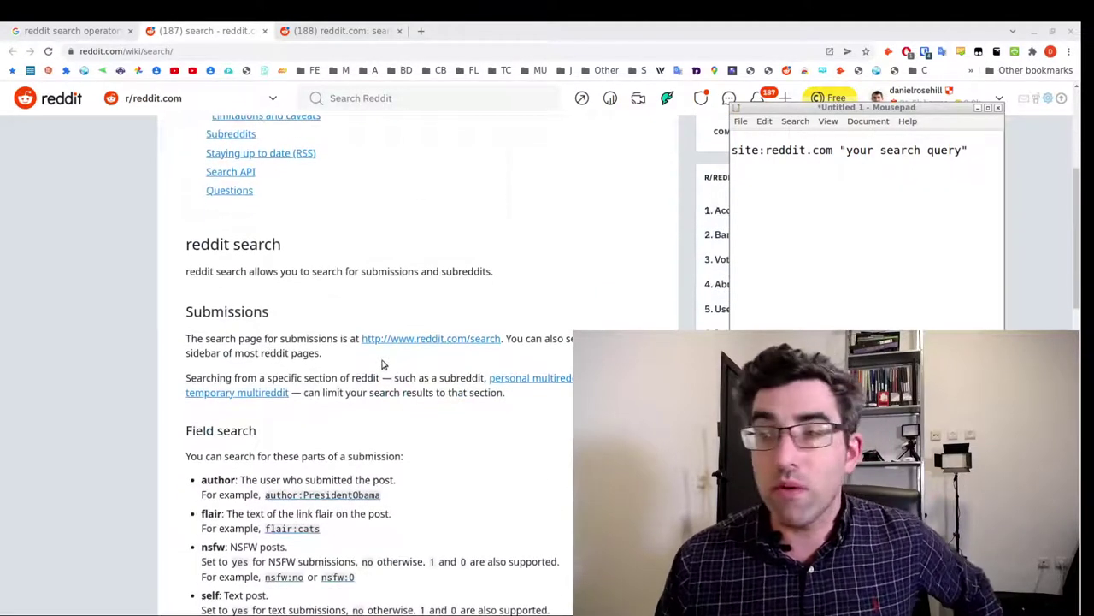
pyautogui.scroll(-1, 382, 365)
pyautogui.scroll(-1, 372, 361)
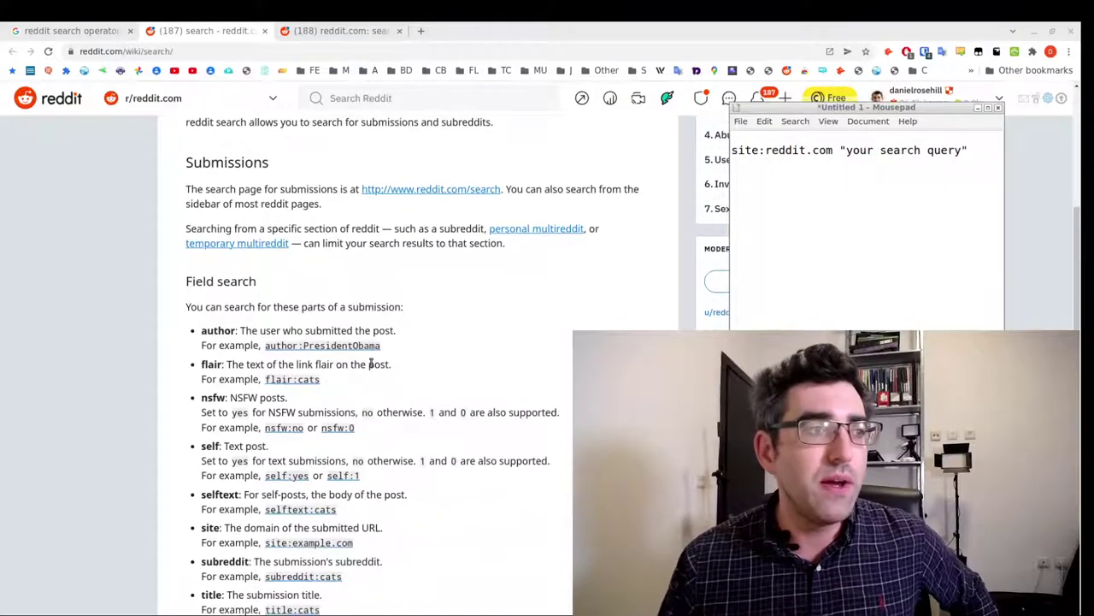
pyautogui.scroll(-1, 370, 366)
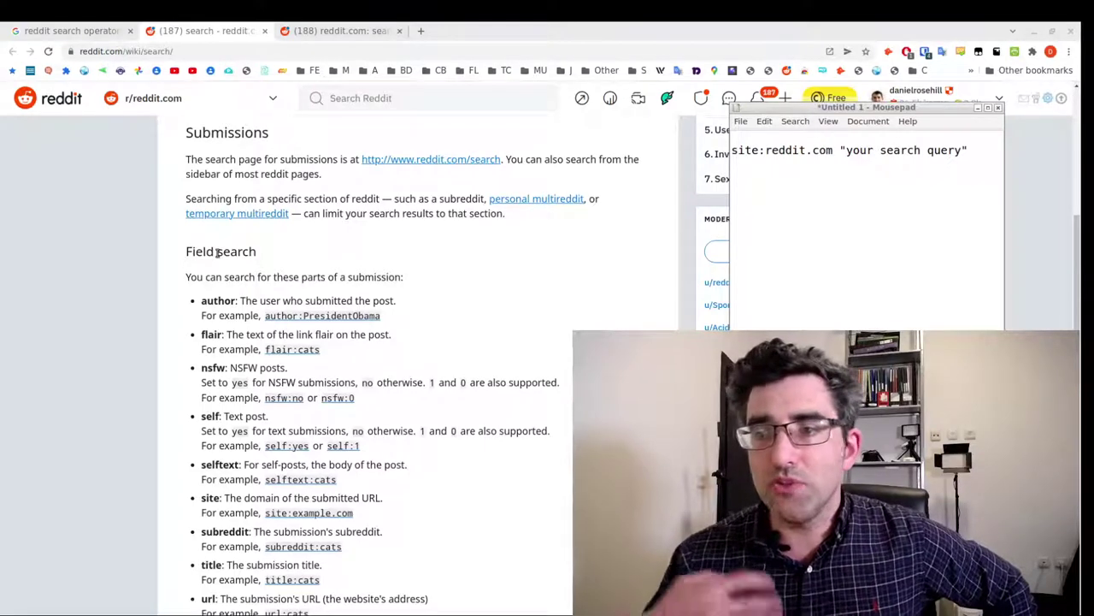
pyautogui.scroll(-6, 226, 282)
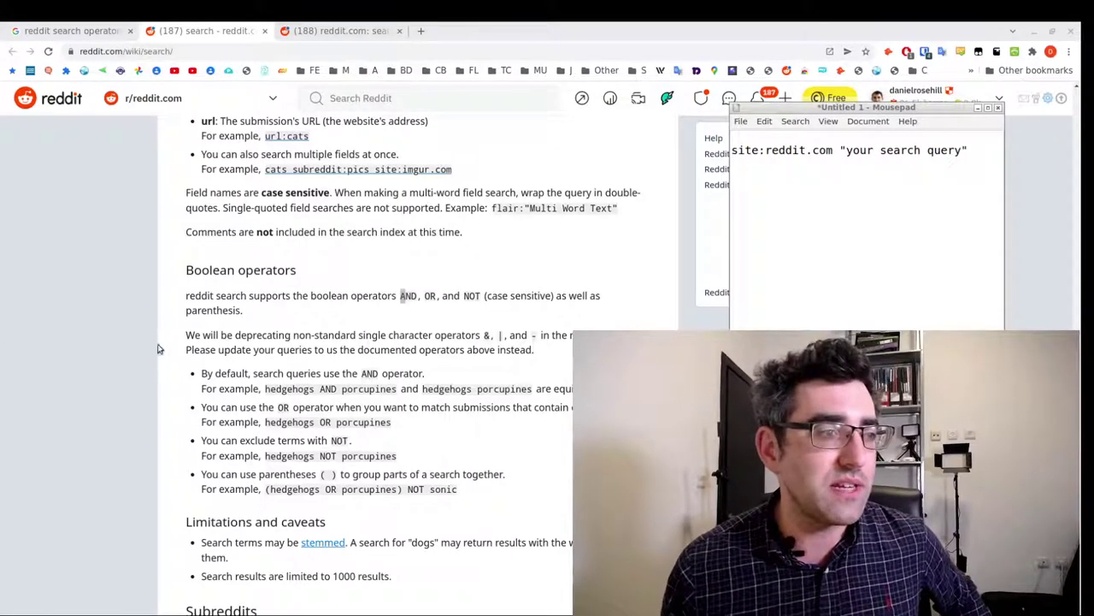
# - Add a line joining two author: usernames with OR below the site query, fixing a typo
pyautogui.click(184, 335)
pyautogui.moveTo(184, 335); pyautogui.dragTo(468, 336)
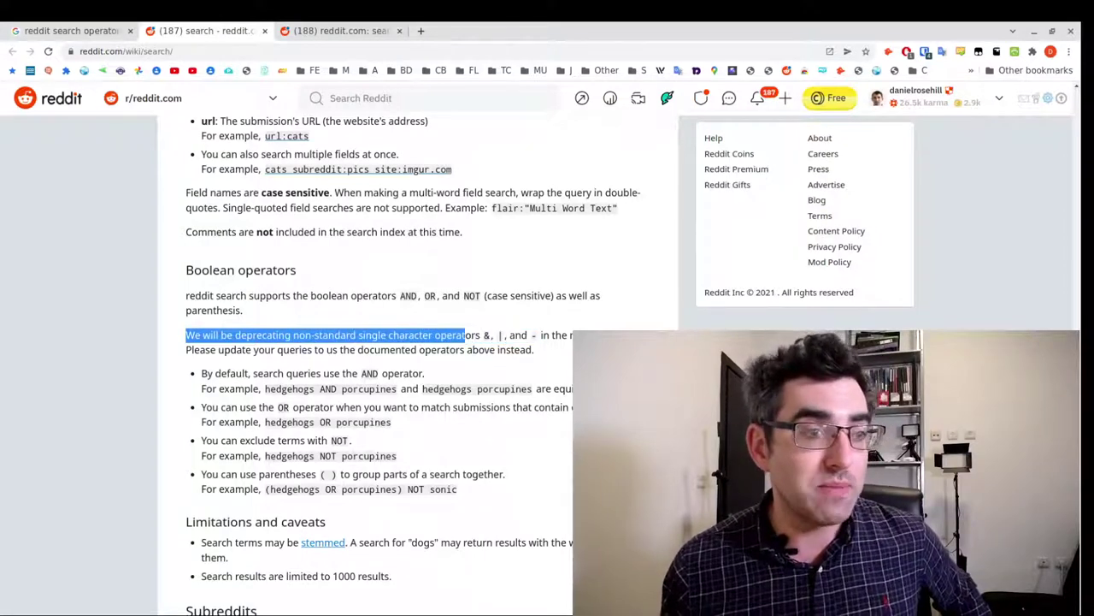
pyautogui.hotkey('alt', 'Tab')
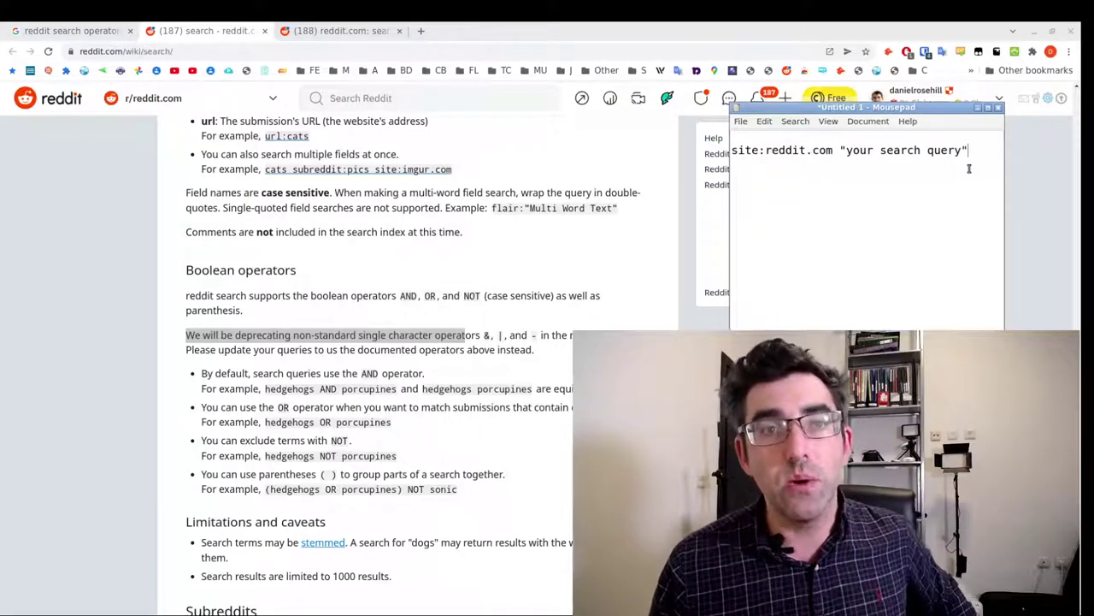
pyautogui.press('Return')
pyautogui.press('Return')
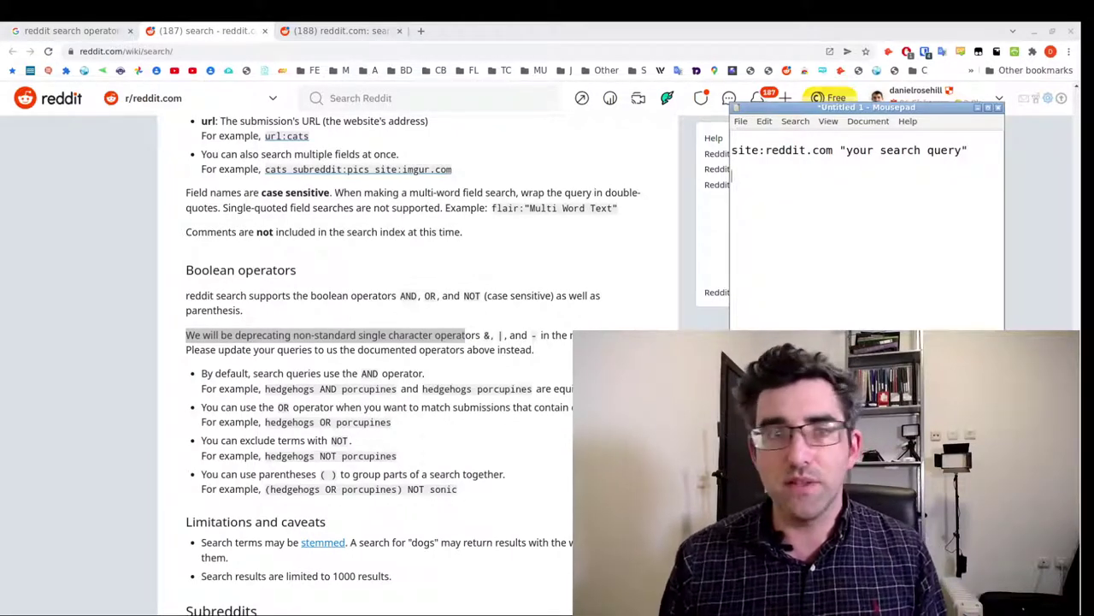
pyautogui.write('author:')
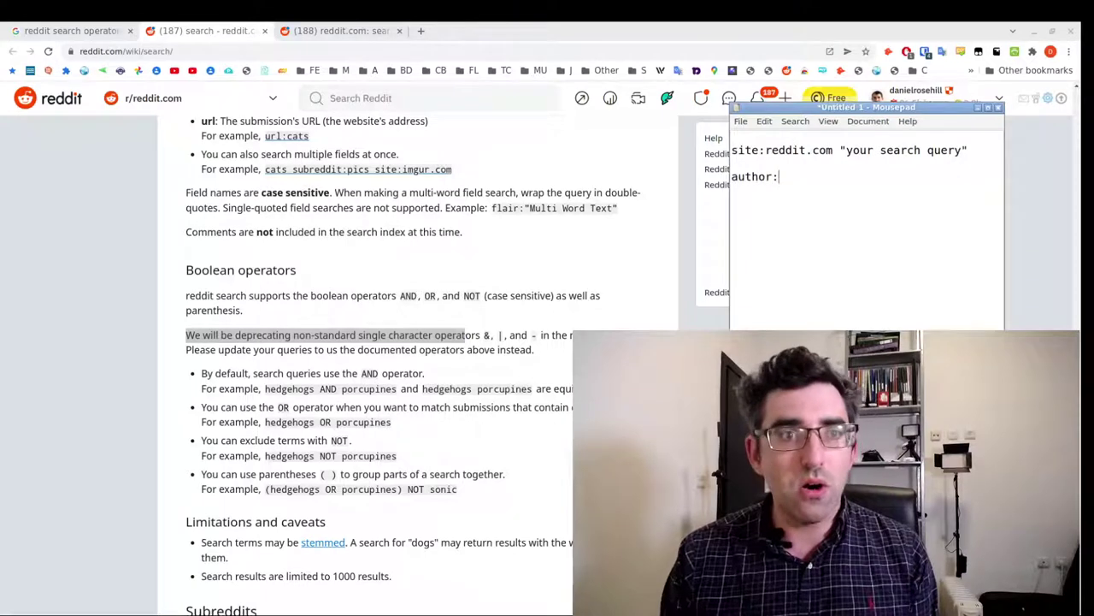
pyautogui.write('danielrosehill OR author:dnai')
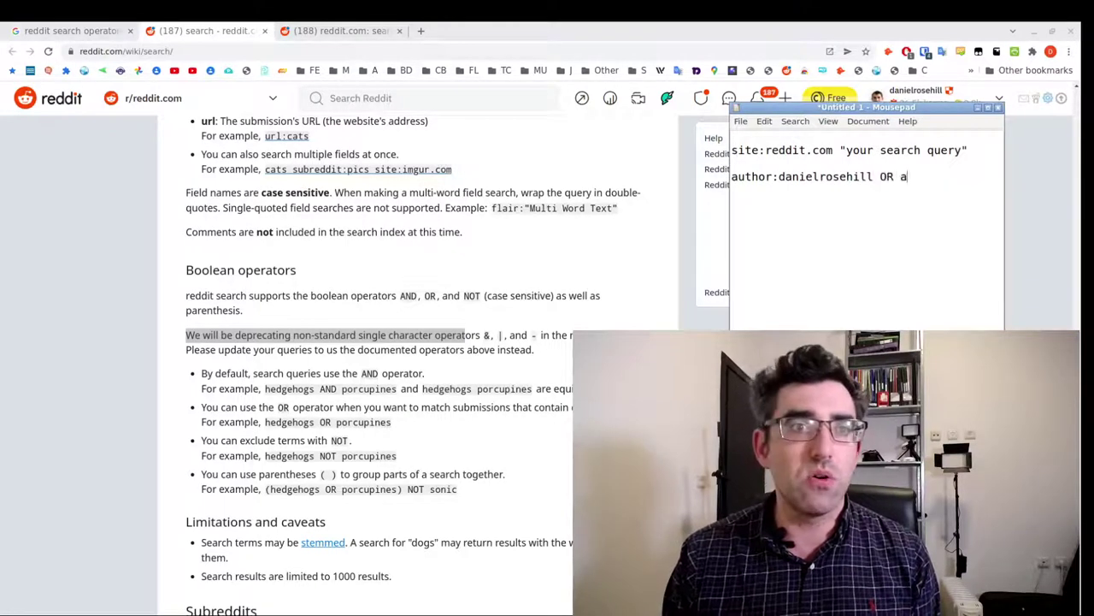
pyautogui.press('BackSpace')
pyautogui.press('BackSpace')
pyautogui.press('BackSpace')
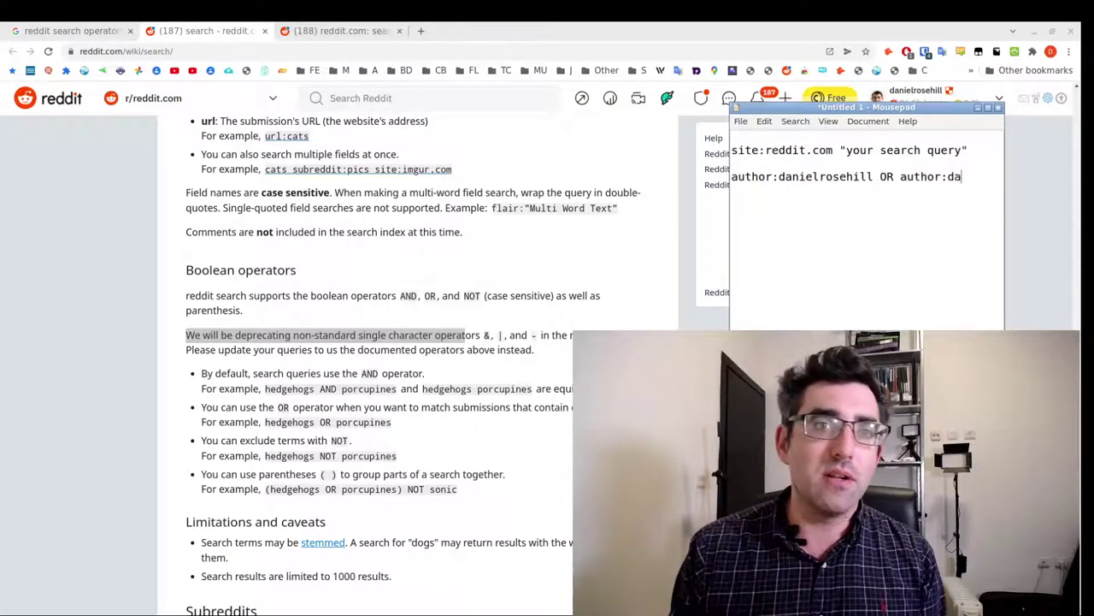
pyautogui.write('aniel123')
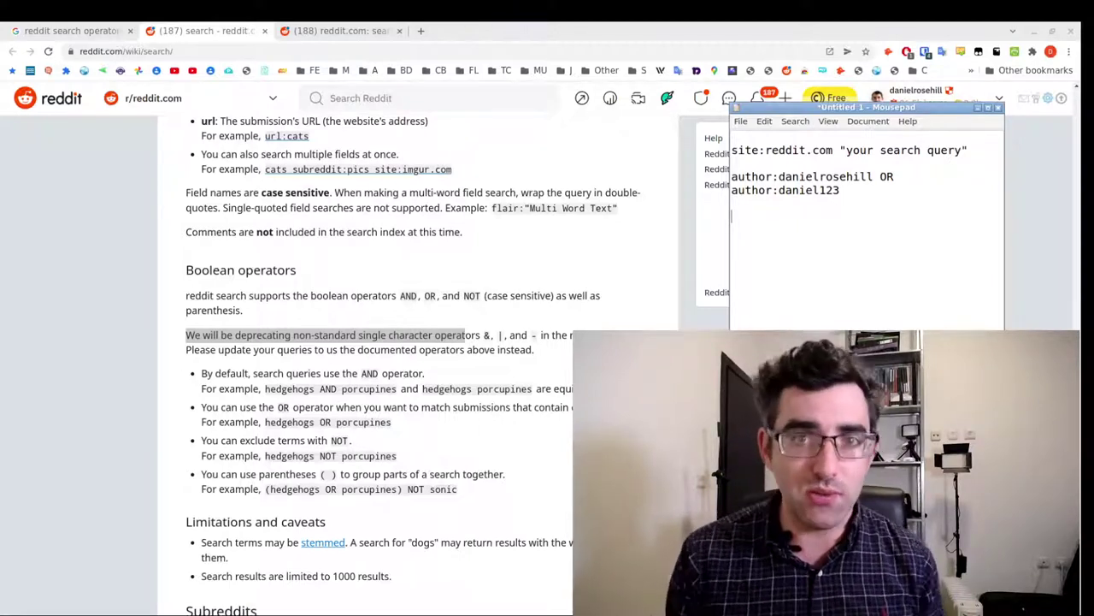
# - List reddit.com/u/foo and reddit.com/r/foo on separate lines beneath the author example
pyautogui.write('reddit.com/u/')
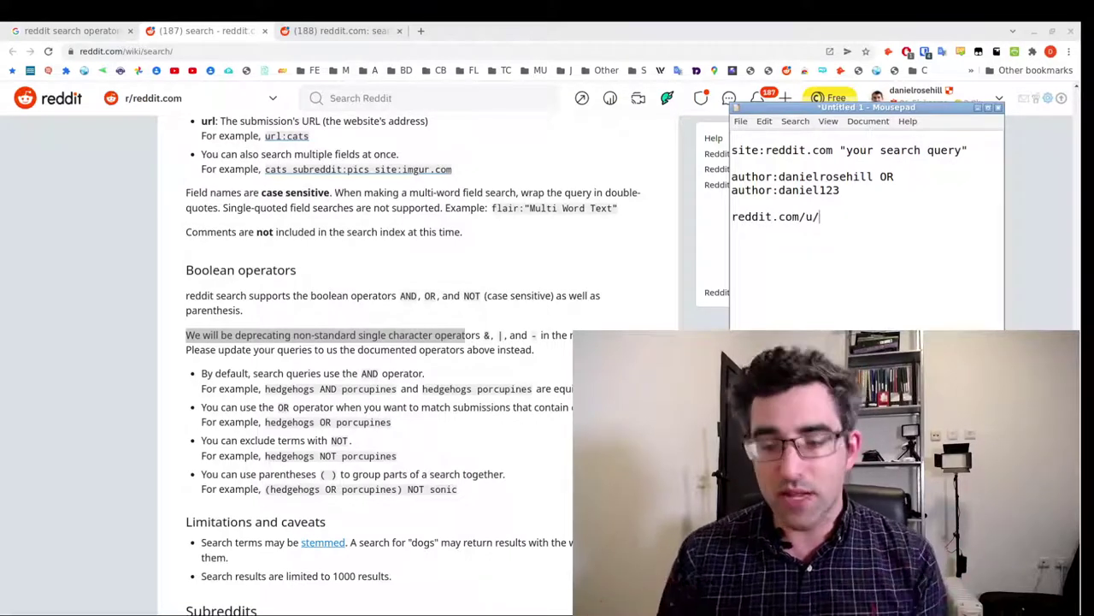
pyautogui.write('foo')
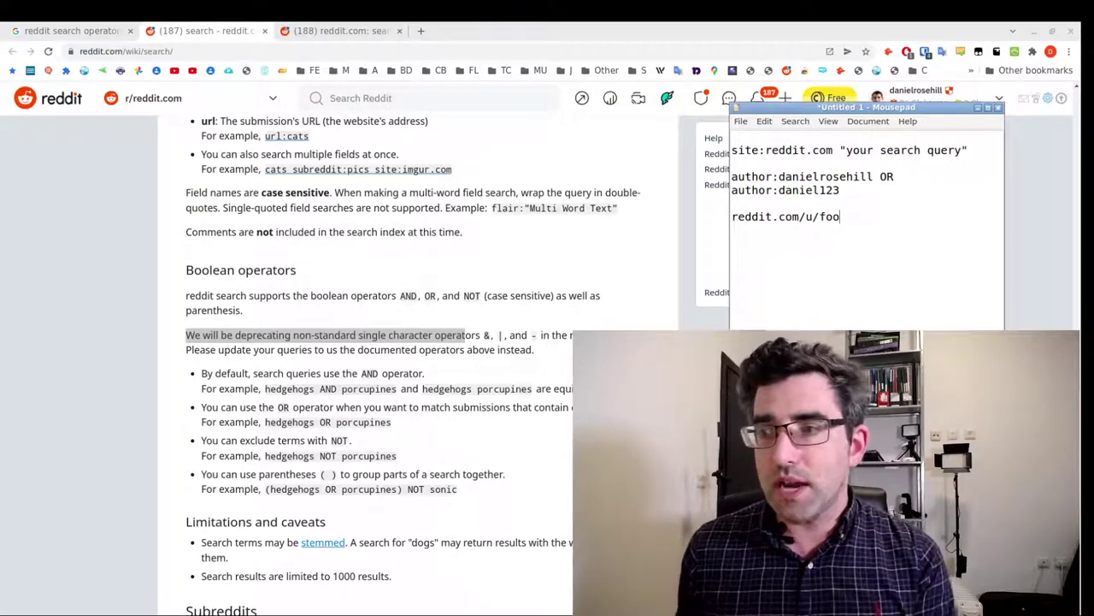
pyautogui.press('Return')
pyautogui.write('reddit.c')
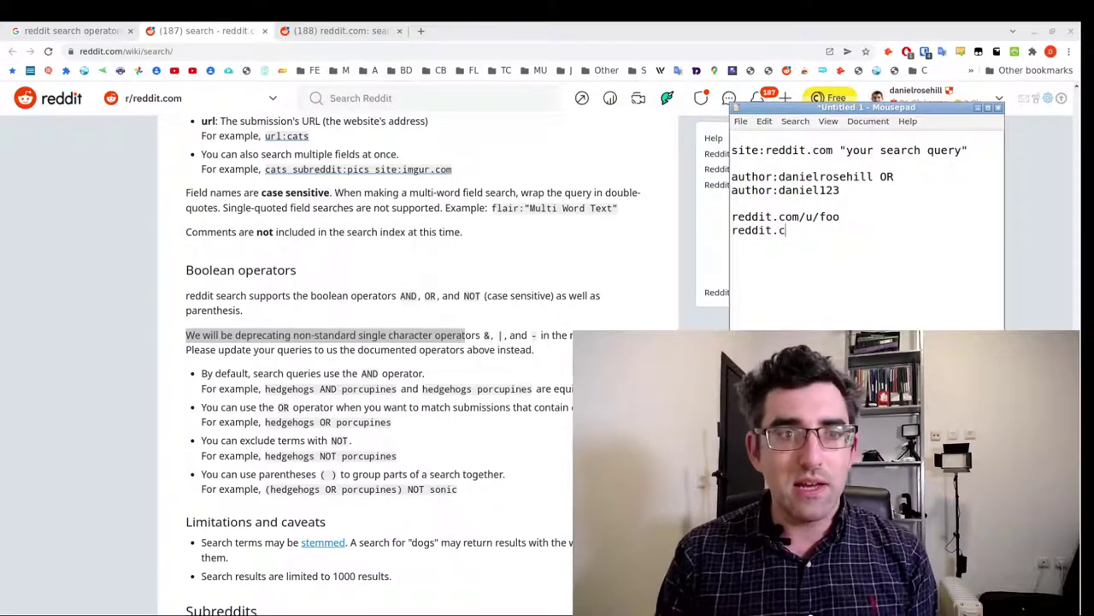
pyautogui.write('om/r/foo')
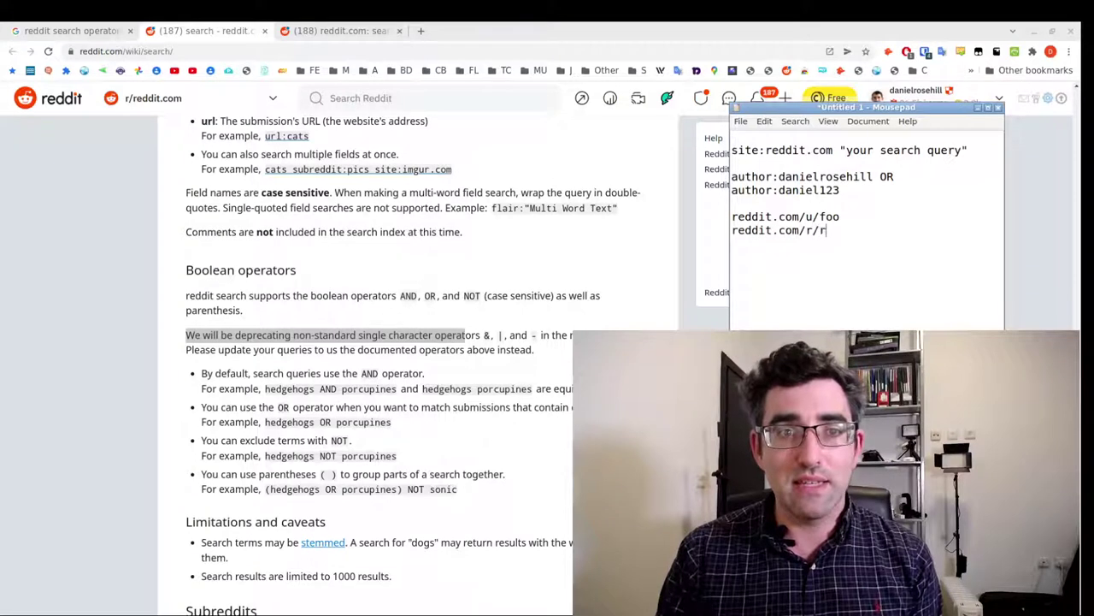
pyautogui.doubleClick(809, 217)
pyautogui.moveTo(820, 218); pyautogui.dragTo(847, 218)
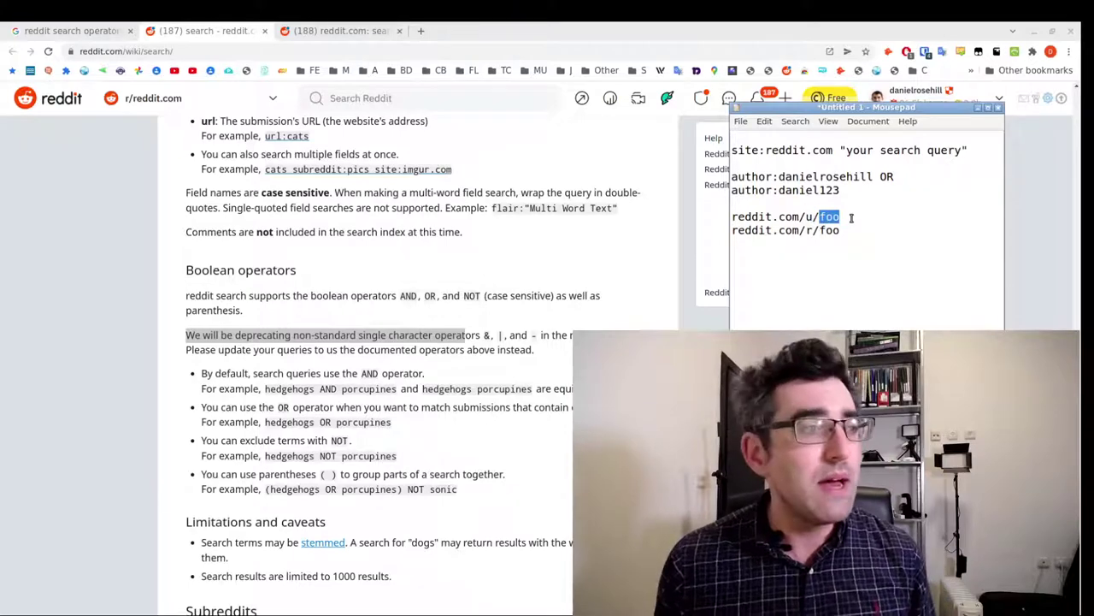
pyautogui.scroll(5, 178, 333)
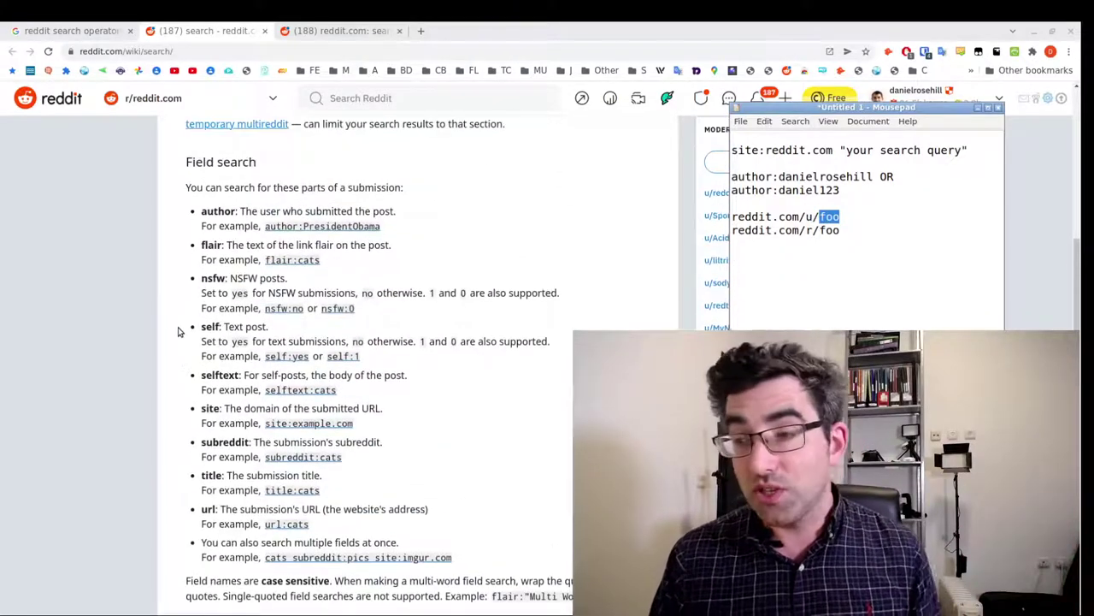
pyautogui.scroll(-1, 259, 331)
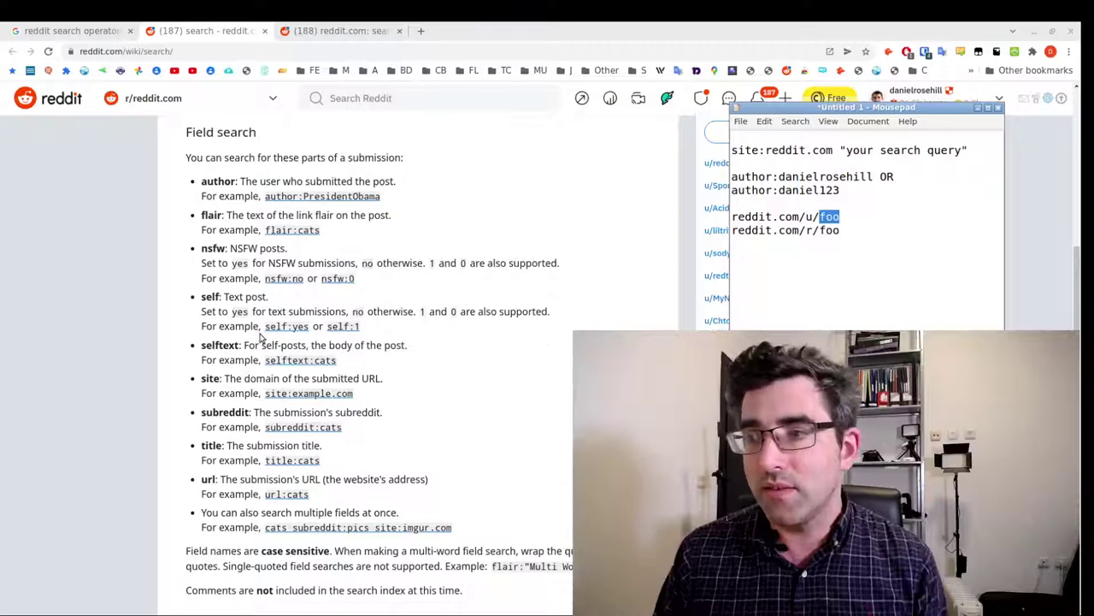
pyautogui.scroll(-3, 450, 317)
pyautogui.scroll(4, 450, 318)
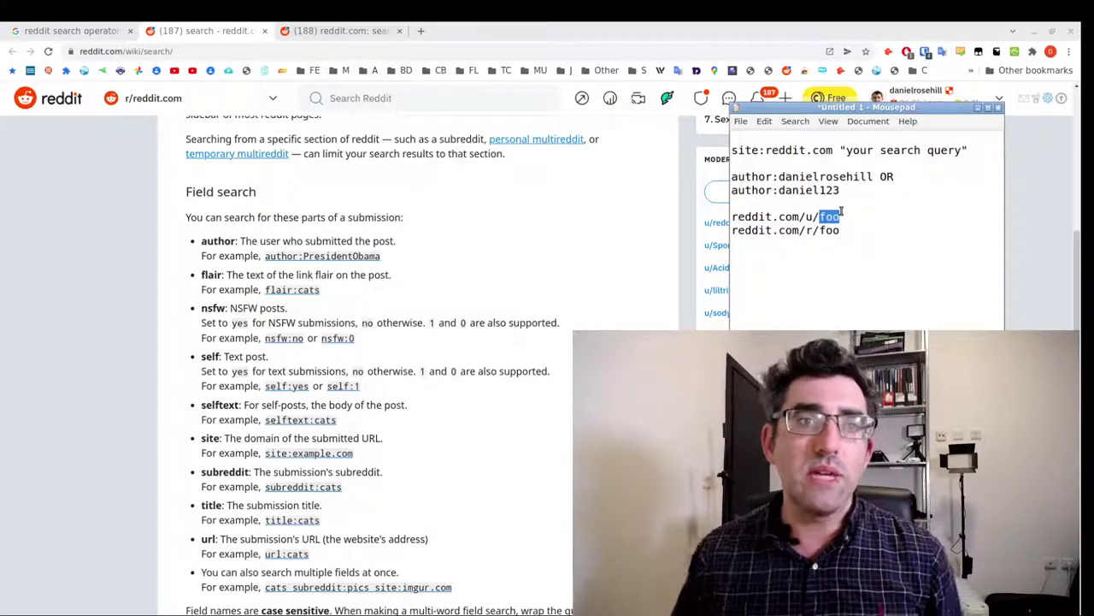
# - Replace the OR and URL lines with one author: filter plus subreddit:sysadmin, then select that line
pyautogui.moveTo(878, 242); pyautogui.dragTo(719, 197)
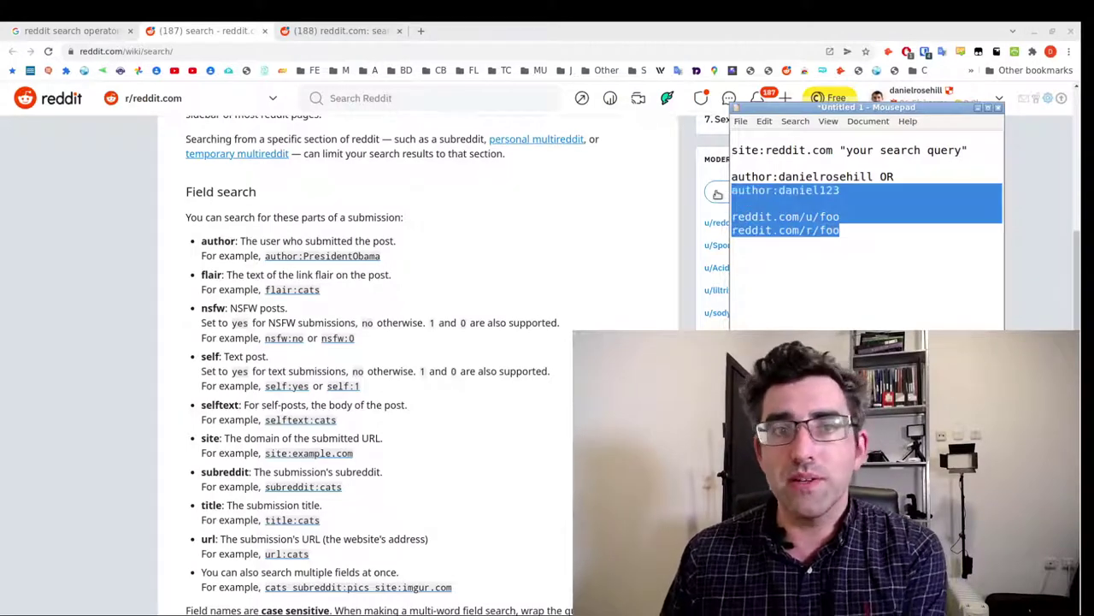
pyautogui.press('BackSpace')
pyautogui.press('BackSpace')
pyautogui.press('BackSpace')
pyautogui.press('BackSpace')
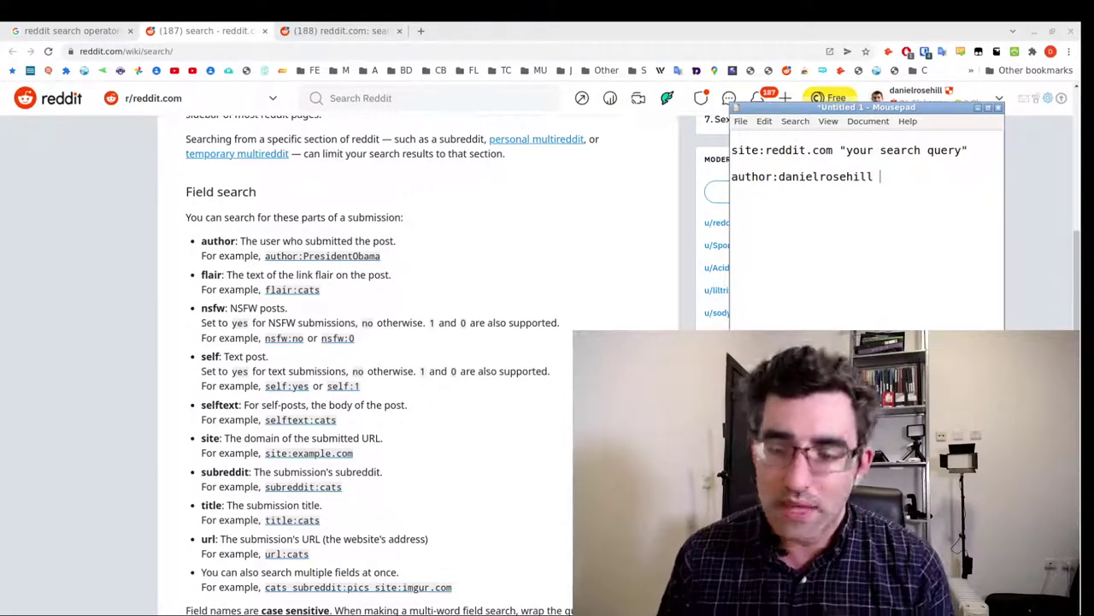
pyautogui.write('subreddit:')
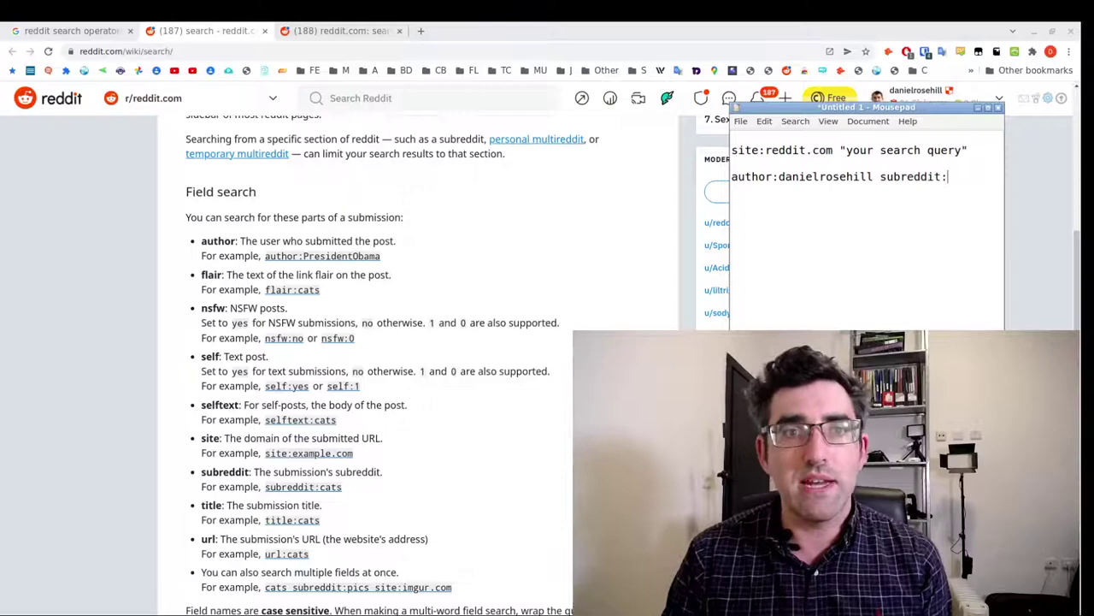
pyautogui.write('sysadmin')
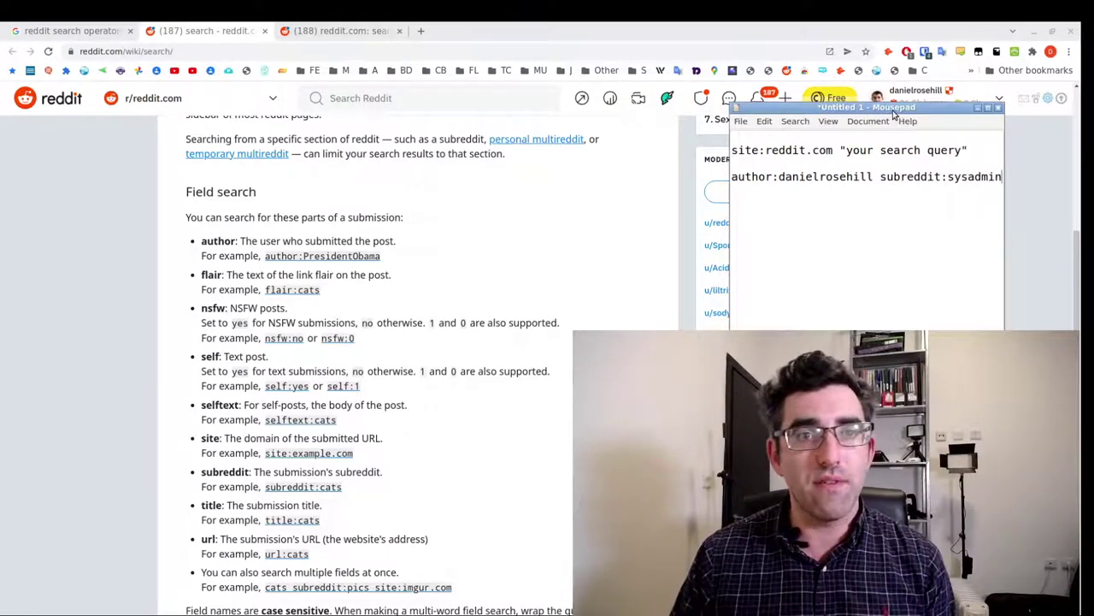
pyautogui.moveTo(898, 113); pyautogui.dragTo(774, 122)
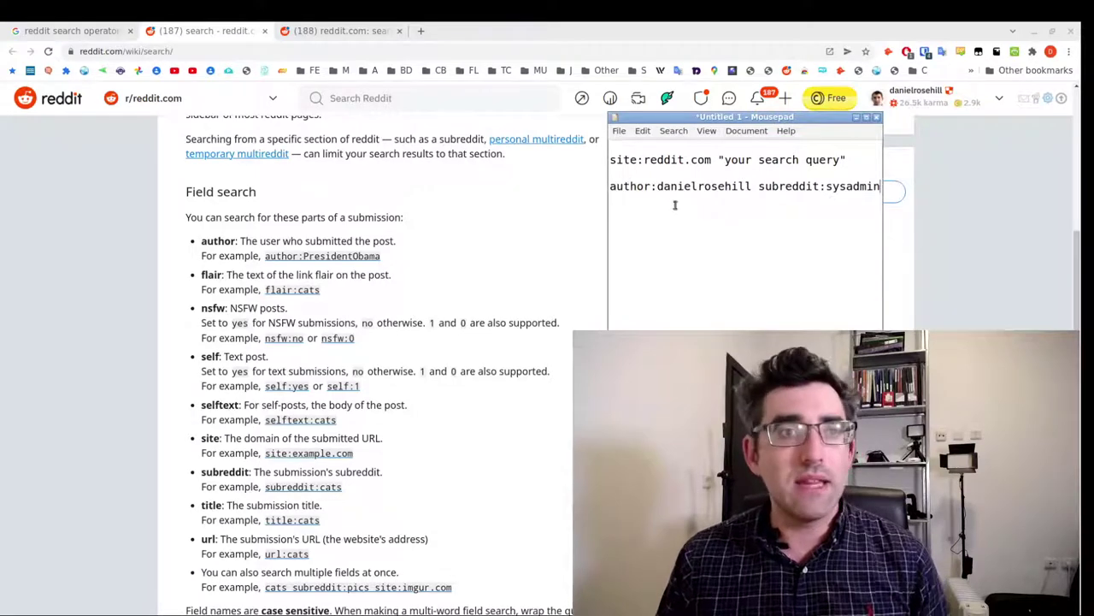
pyautogui.moveTo(611, 189); pyautogui.dragTo(878, 190)
pyautogui.hotkey('ctrl', 'c')
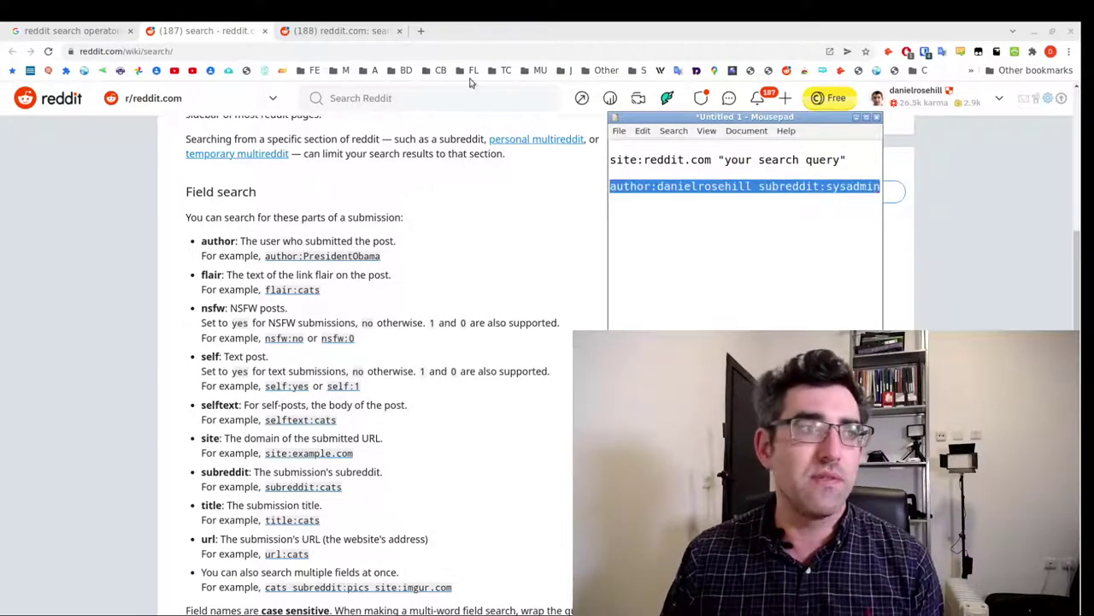
# - Search Reddit in a new tab for the pasted author plus subreddit:sysadmin query
pyautogui.click(342, 31)
pyautogui.middleClick(33, 101)
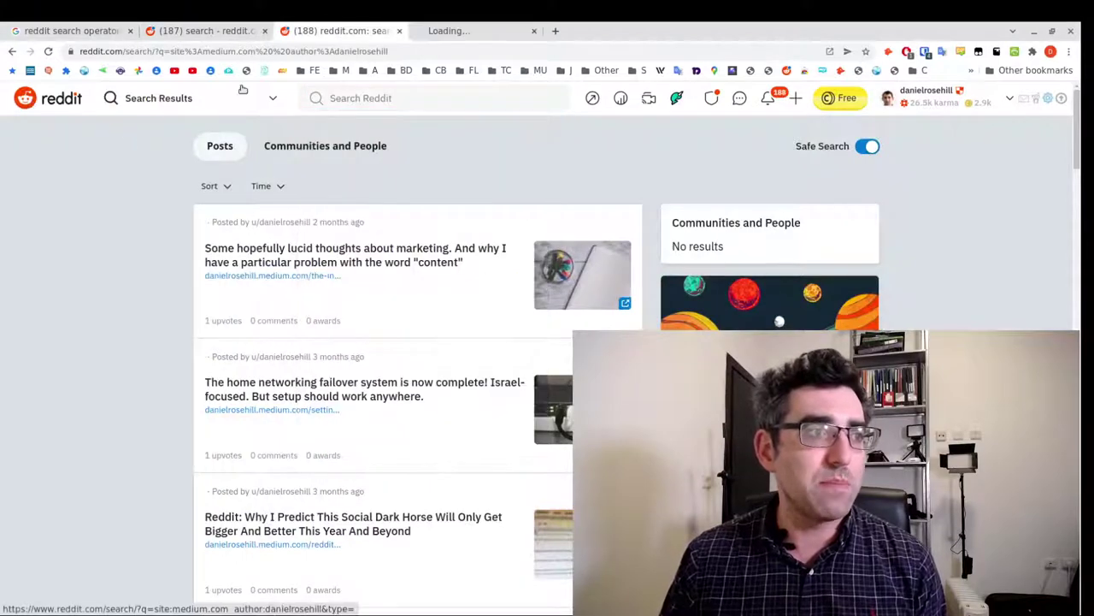
pyautogui.click(452, 31)
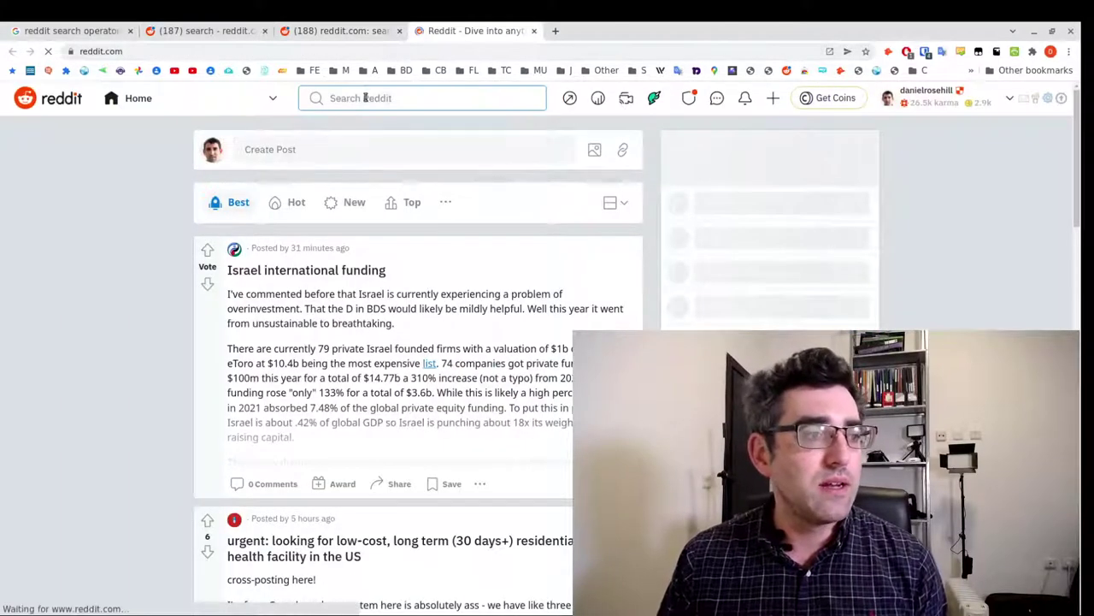
pyautogui.click(365, 98)
pyautogui.hotkey('ctrl', 'v')
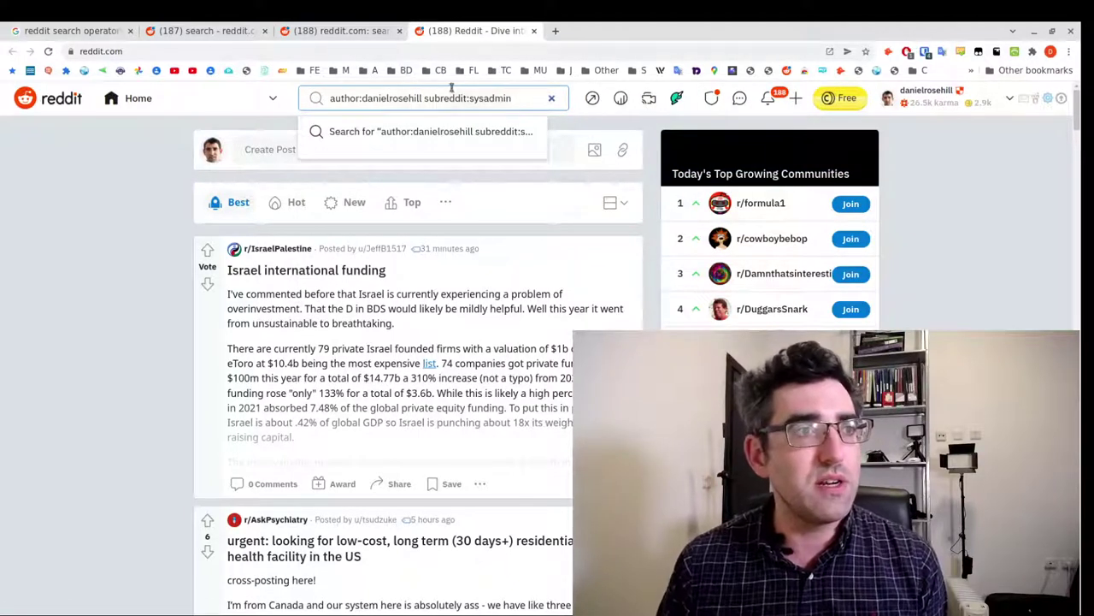
pyautogui.hotkey('ctrl', 'a')
pyautogui.click(398, 134)
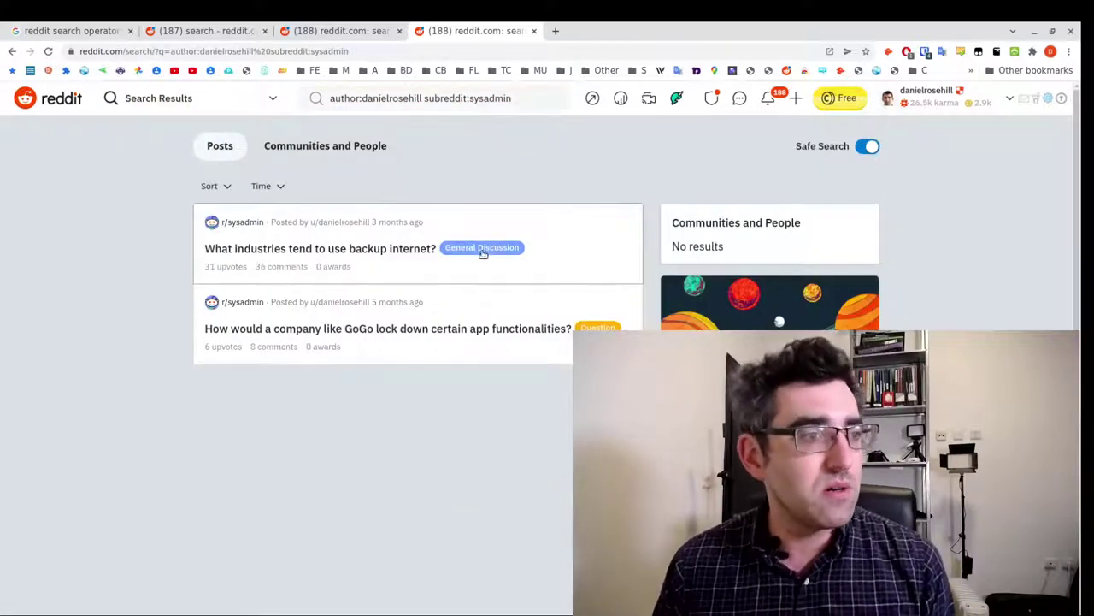
pyautogui.moveTo(474, 257)
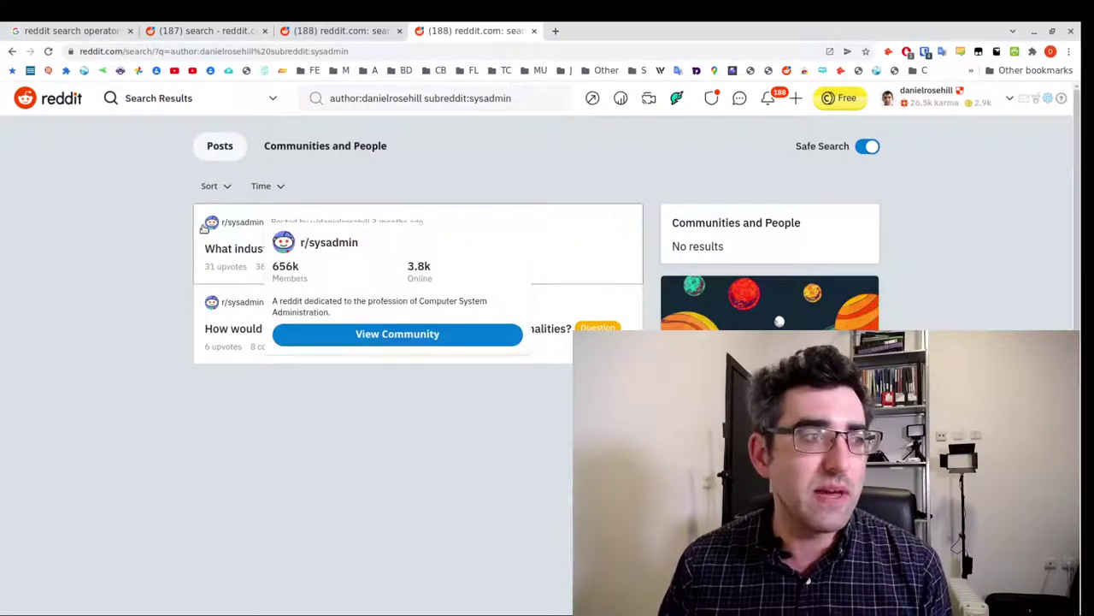
# - Go to r/sysadmin via the subreddit link on the first search result
pyautogui.click(236, 225)
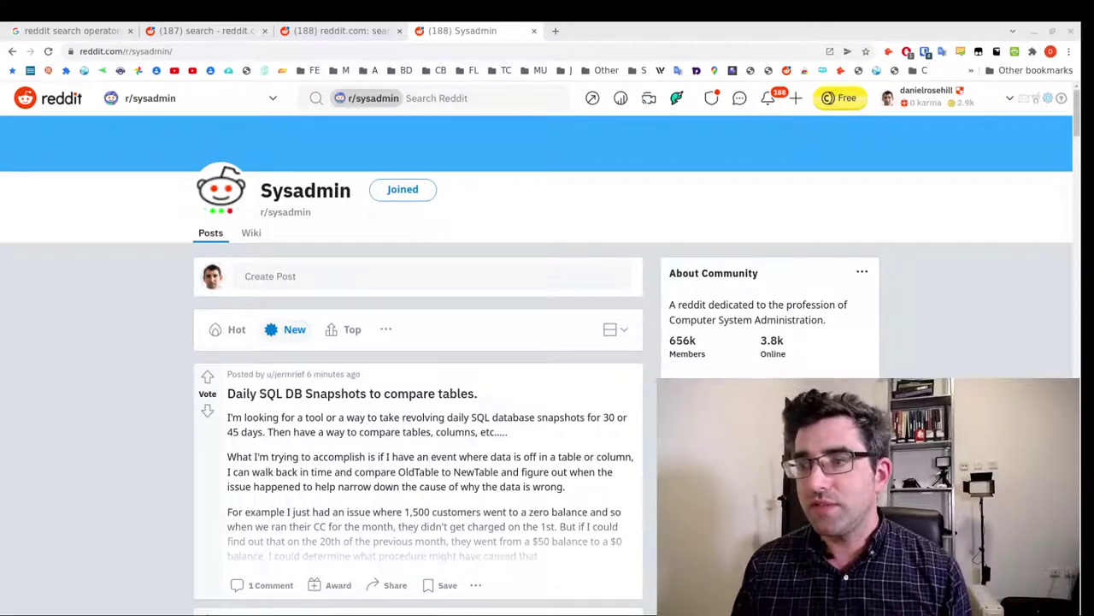
# - Replace the Mousepad note with author: and a line listing AND, OR, NOT
pyautogui.click(216, 26)
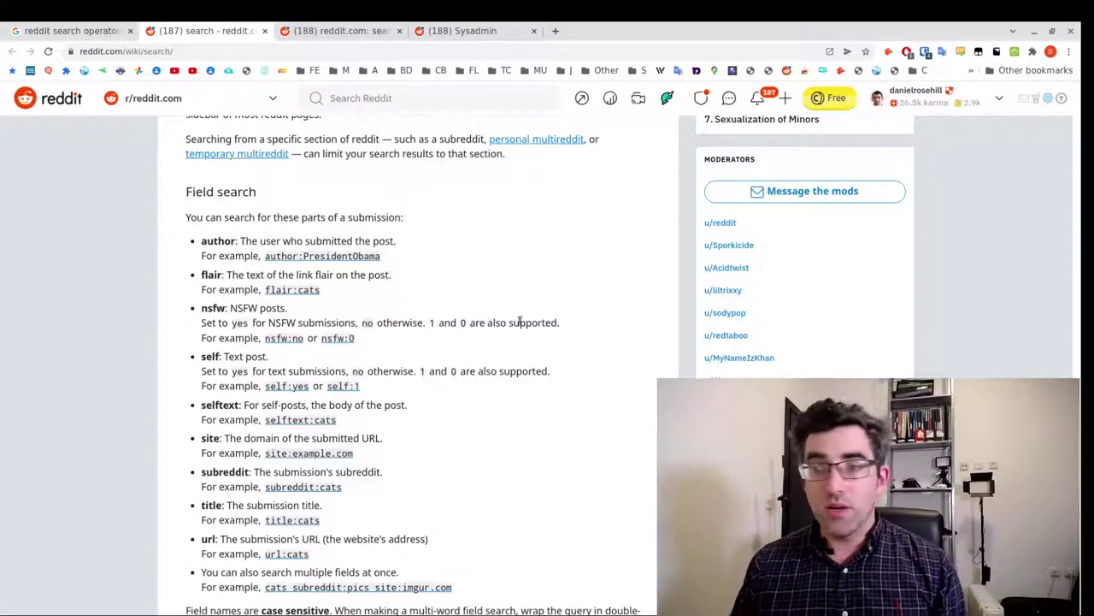
pyautogui.hotkey('alt', 'Tab')
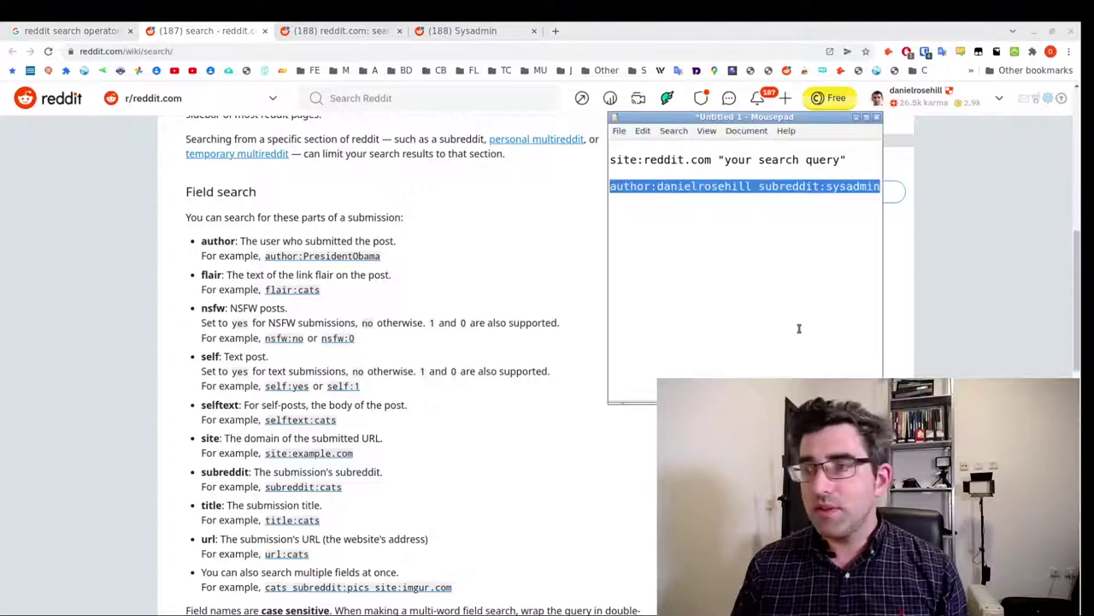
pyautogui.moveTo(717, 119); pyautogui.dragTo(765, 97)
pyautogui.hotkey('ctrl', 'a')
pyautogui.write('author')
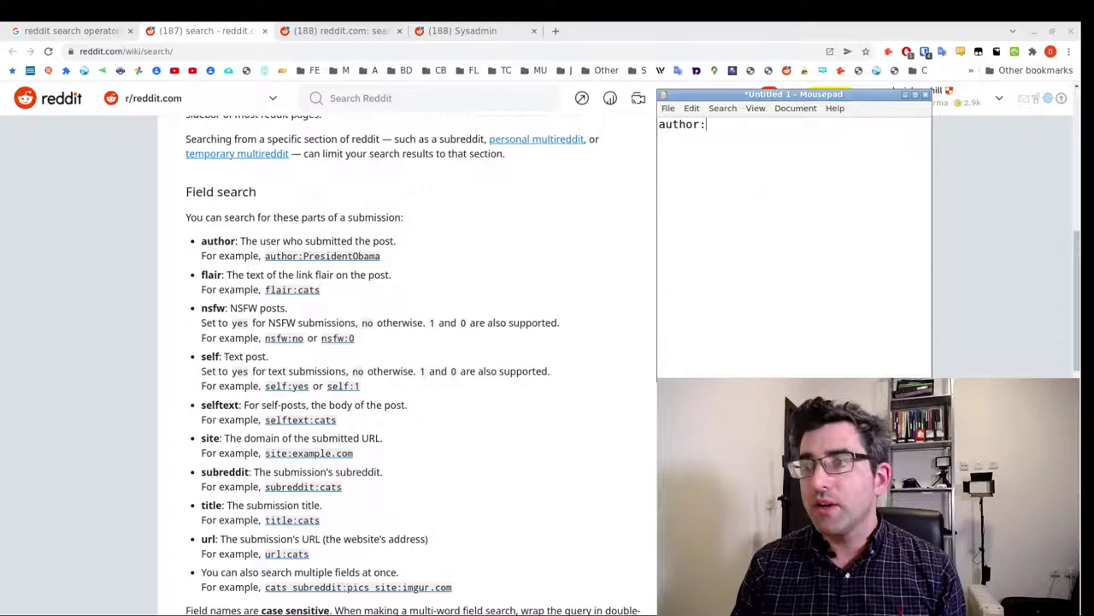
pyautogui.write(':')
pyautogui.press('Return')
pyautogui.press('Return')
pyautogui.write('AND ')
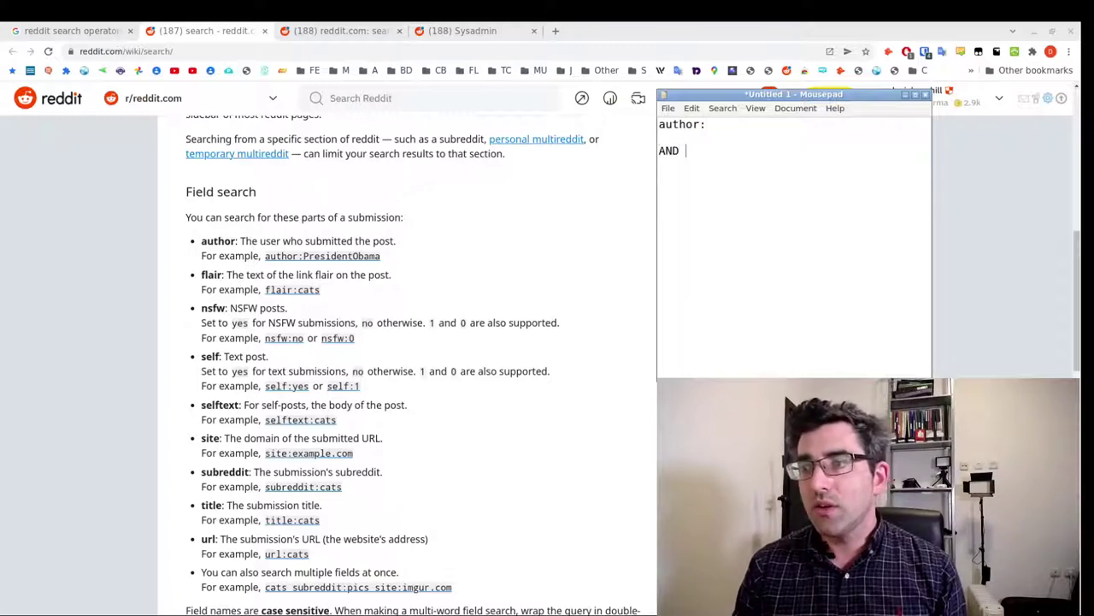
pyautogui.write(',OR NOT')
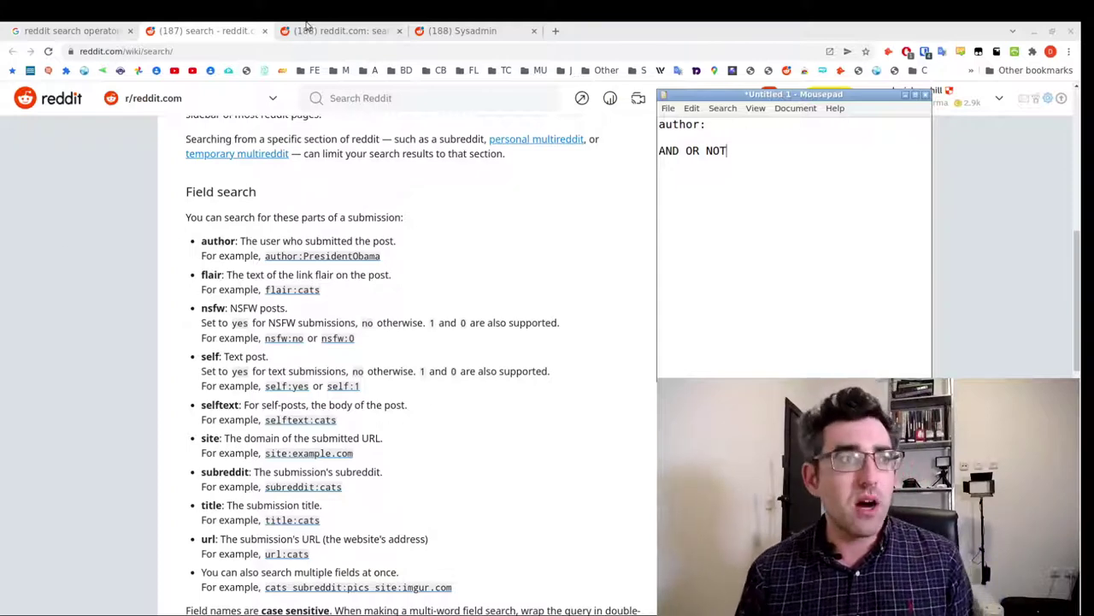
# - Show only Rant-flaired posts in r/sysadmin using the sidebar's Filter by flair list
pyautogui.click(464, 30)
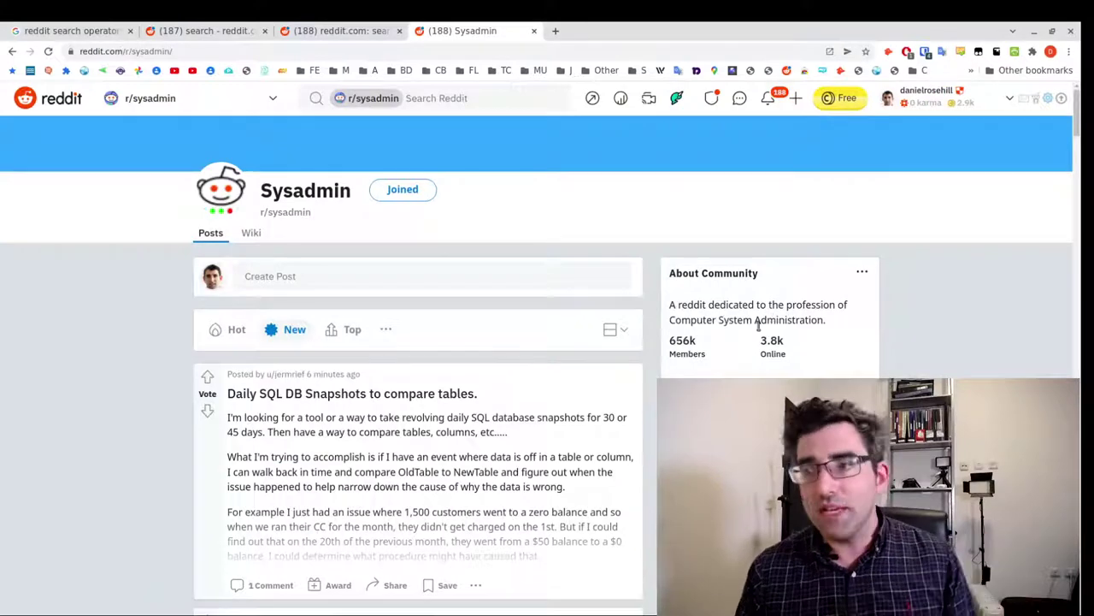
pyautogui.scroll(-4, 753, 317)
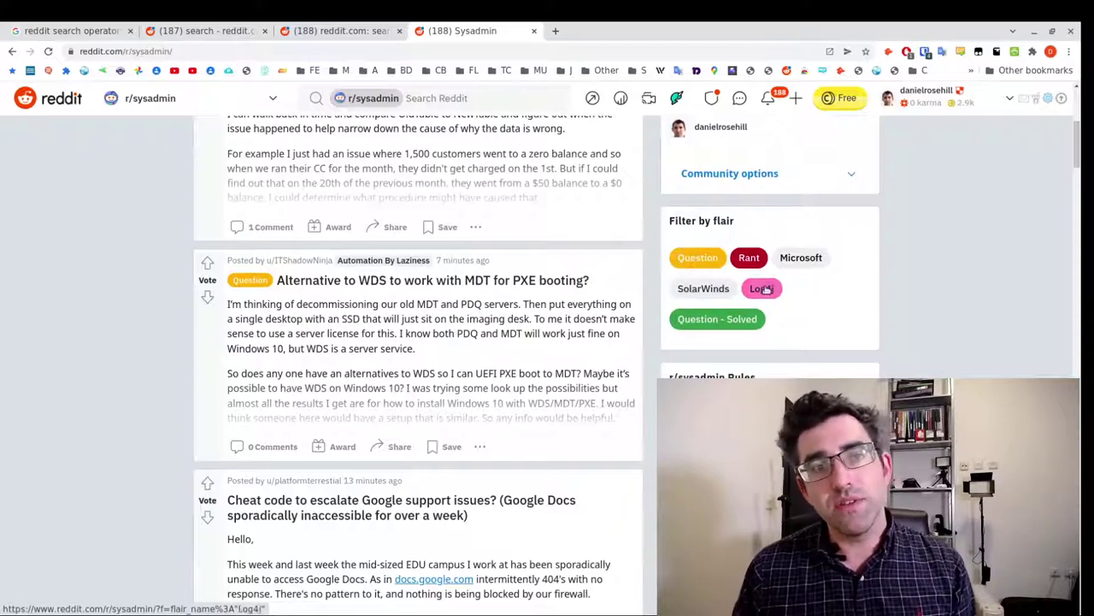
pyautogui.click(750, 259)
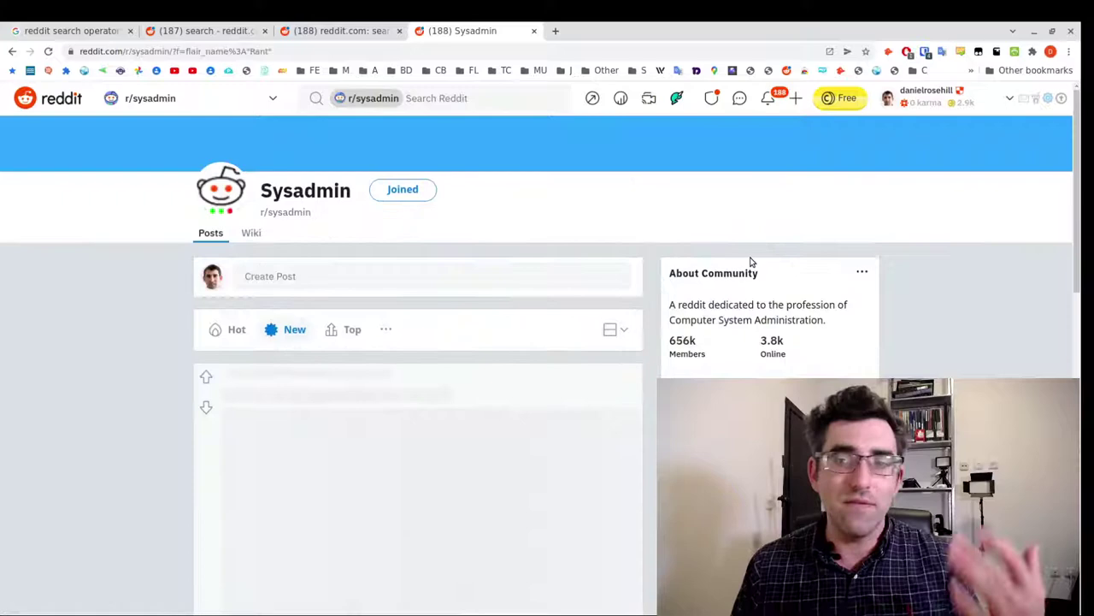
pyautogui.scroll(-2, 743, 257)
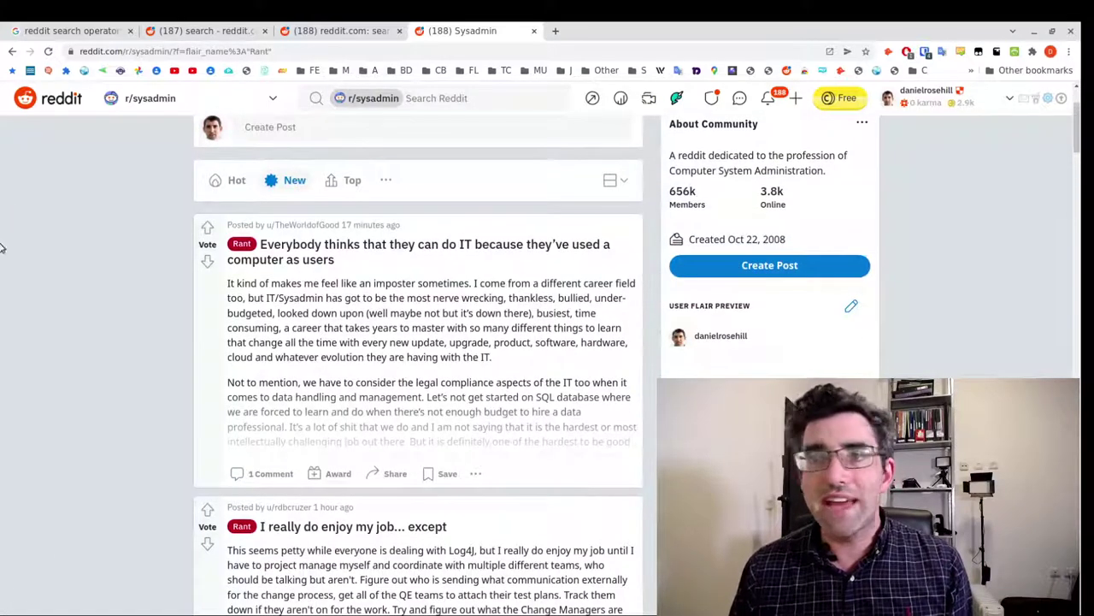
# - Paste the Rant-filtered r/sysadmin page address into the Mousepad note
pyautogui.click(175, 51)
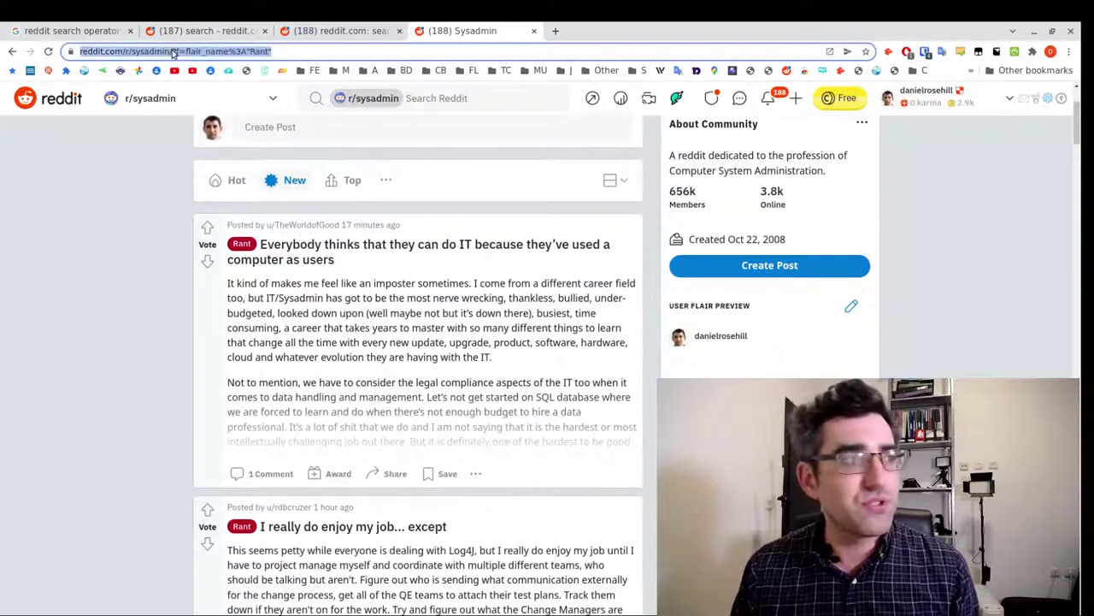
pyautogui.hotkey('ctrl', 'c')
pyautogui.hotkey('alt', 'Tab')
pyautogui.hotkey('ctrl', 'a')
pyautogui.hotkey('ctrl', 'v')
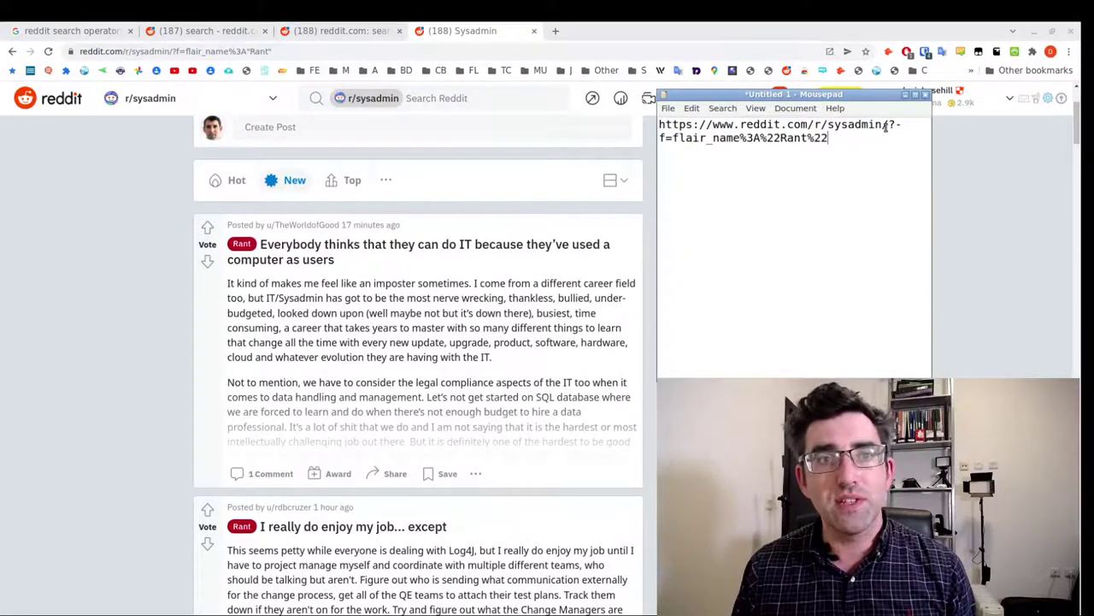
# - Examine the URL's encoded flair query, then replace it with flair:Rant
pyautogui.moveTo(887, 127); pyautogui.dragTo(892, 130)
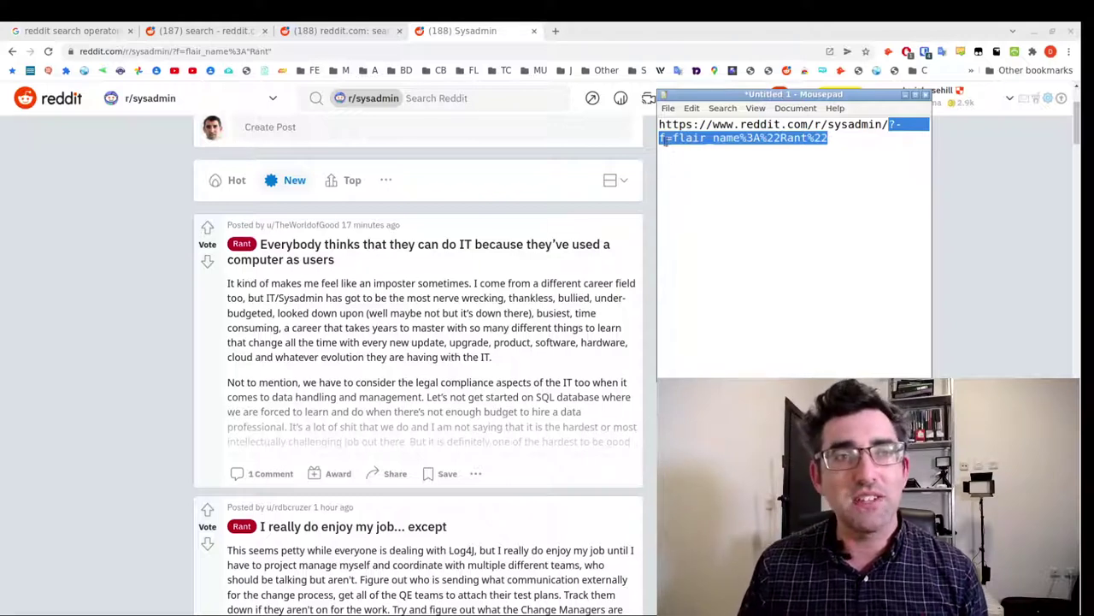
pyautogui.click(704, 141)
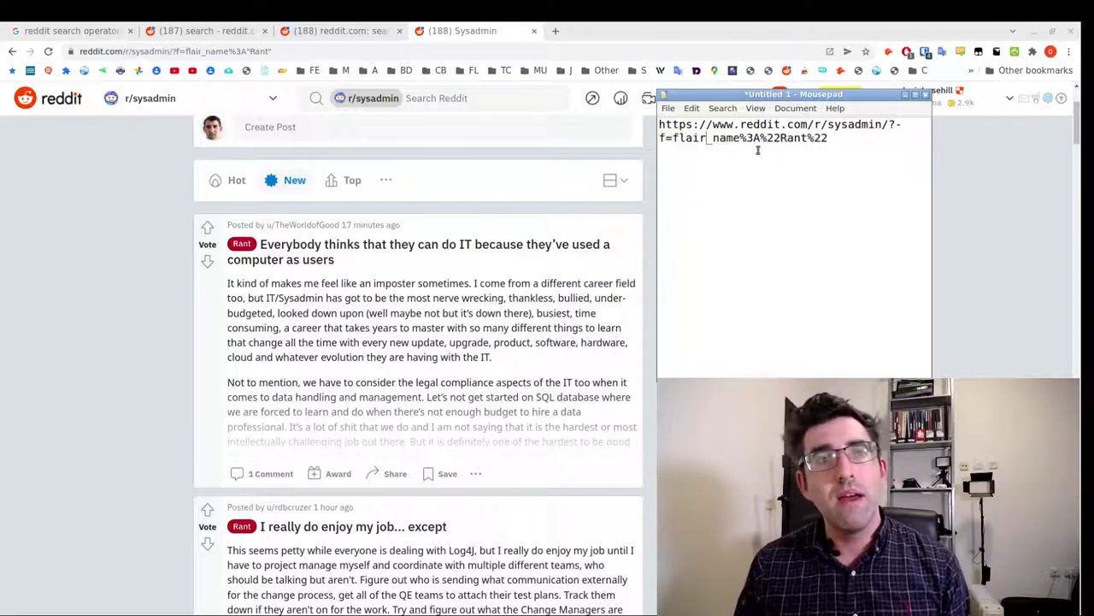
pyautogui.moveTo(745, 137); pyautogui.dragTo(780, 138)
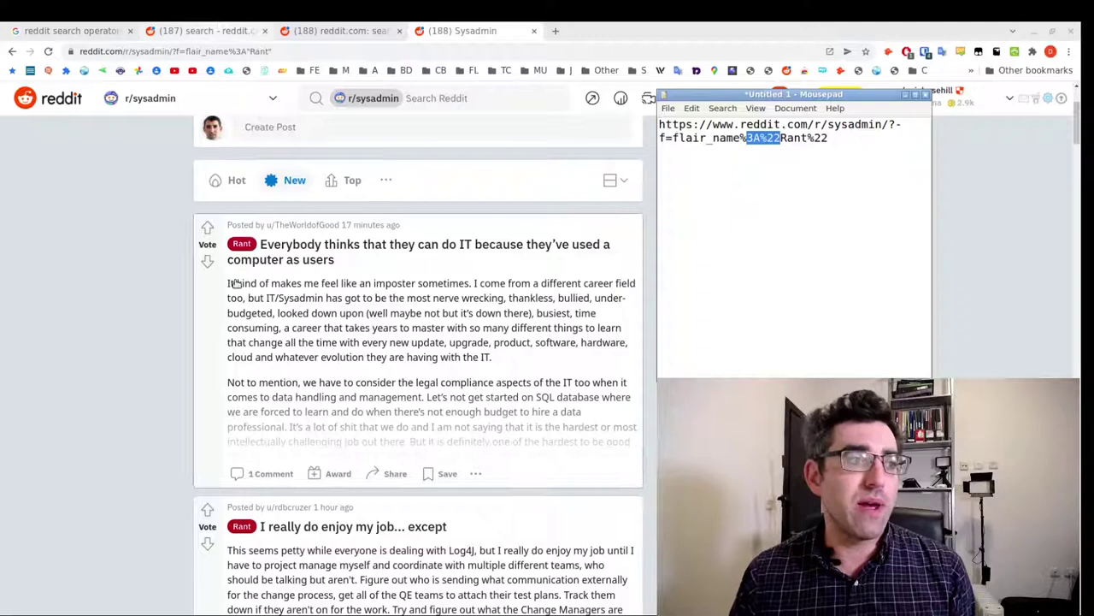
pyautogui.click(764, 164)
pyautogui.hotkey('ctrl', 'a')
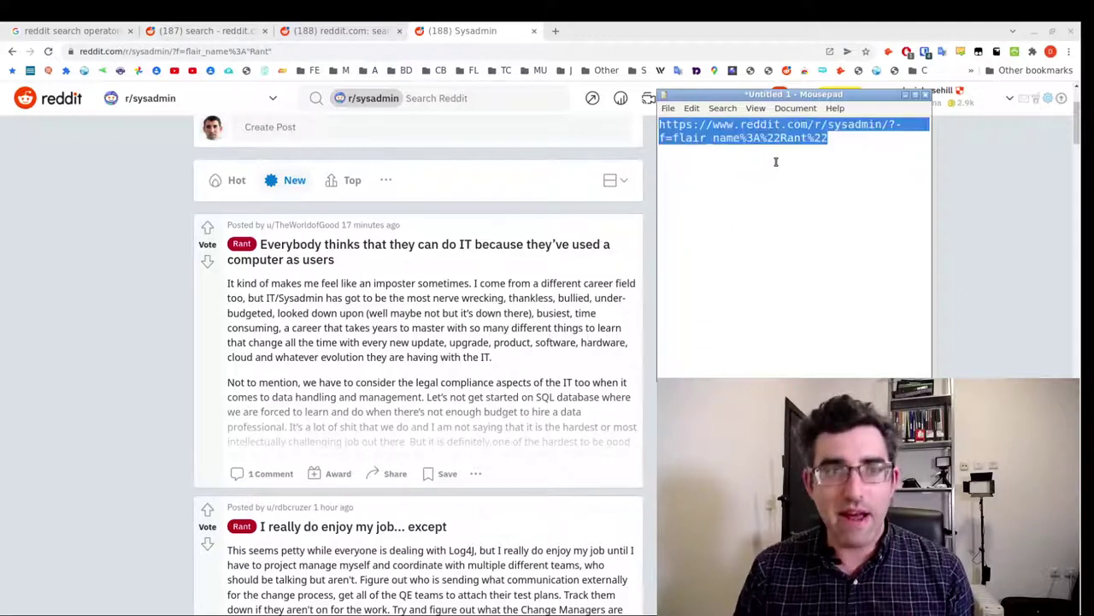
pyautogui.write('flair:Rant')
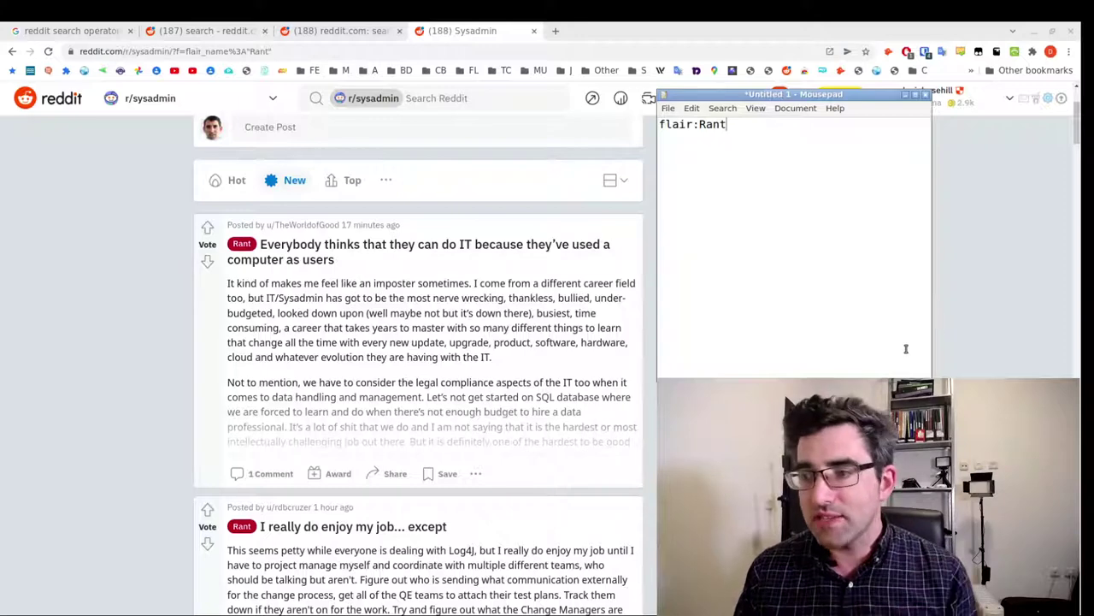
# - After checking the Reddit search help, add nsfw:0, self:yes and self:no lines under flair:Rant in the note
pyautogui.click(203, 29)
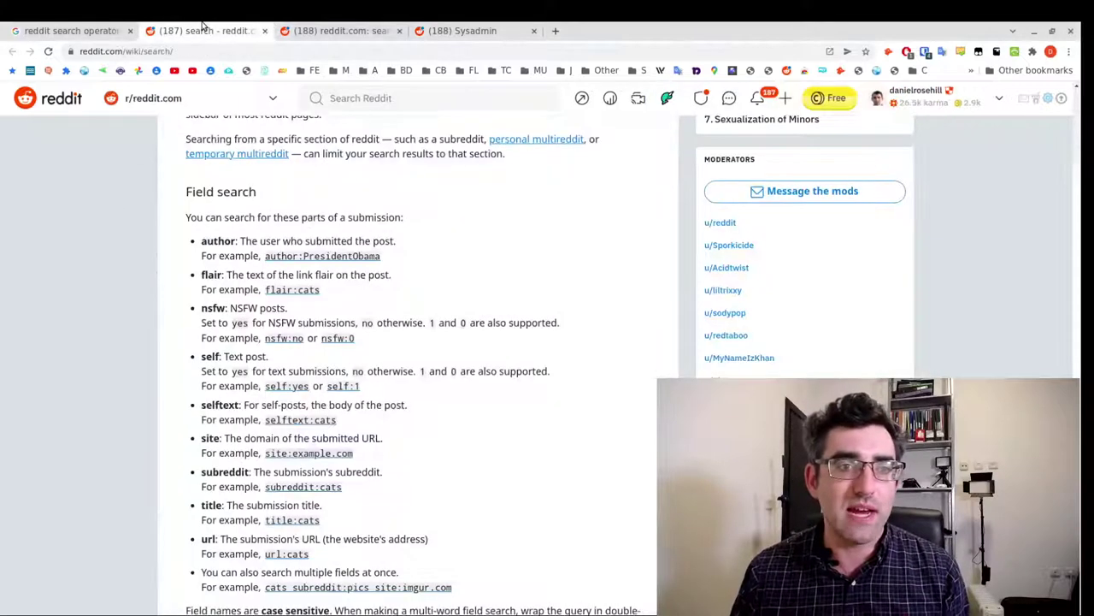
pyautogui.scroll(-1, 419, 351)
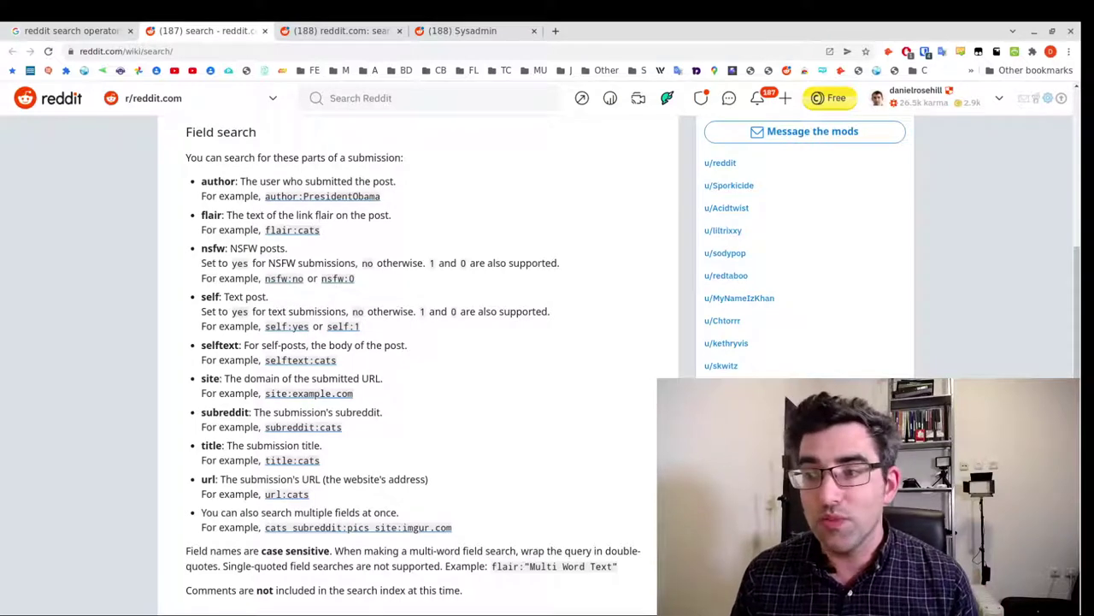
pyautogui.hotkey('alt', 'Tab')
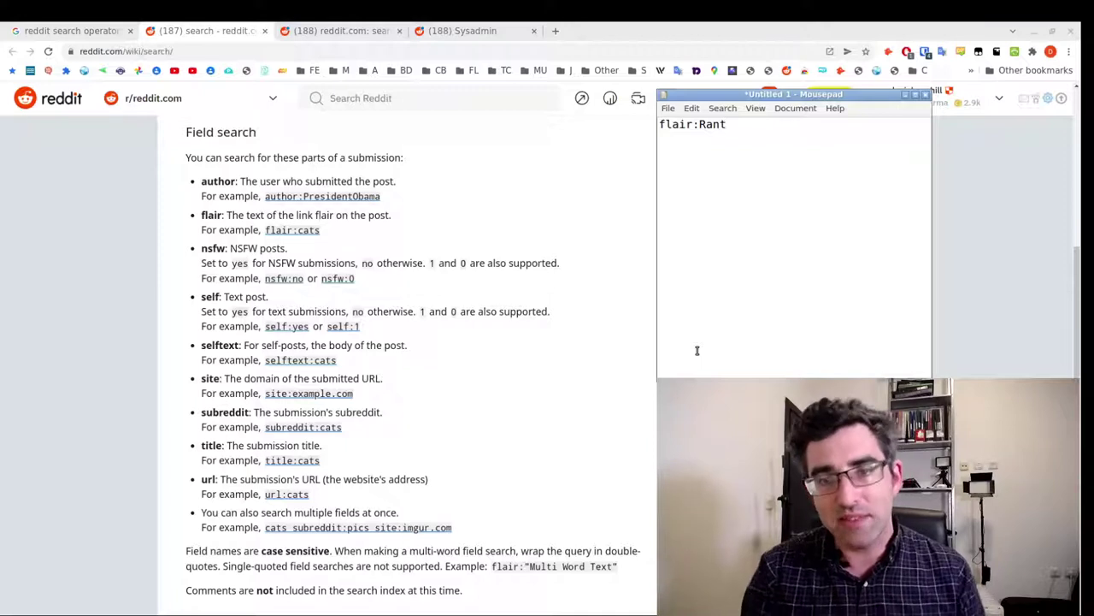
pyautogui.press('Return')
pyautogui.write('nsfw:0')
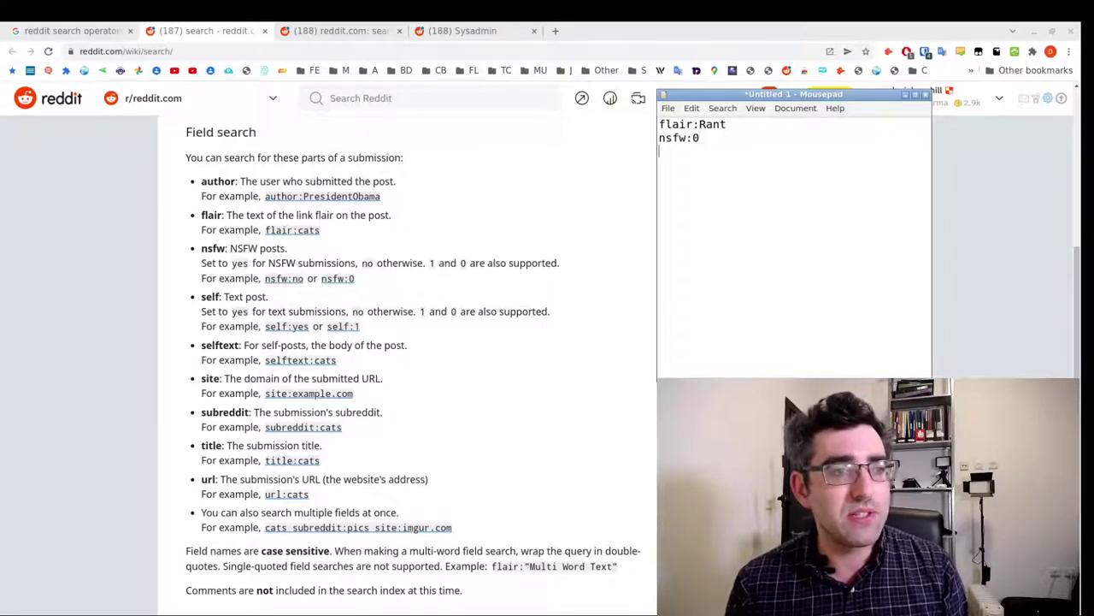
pyautogui.write('self:yer')
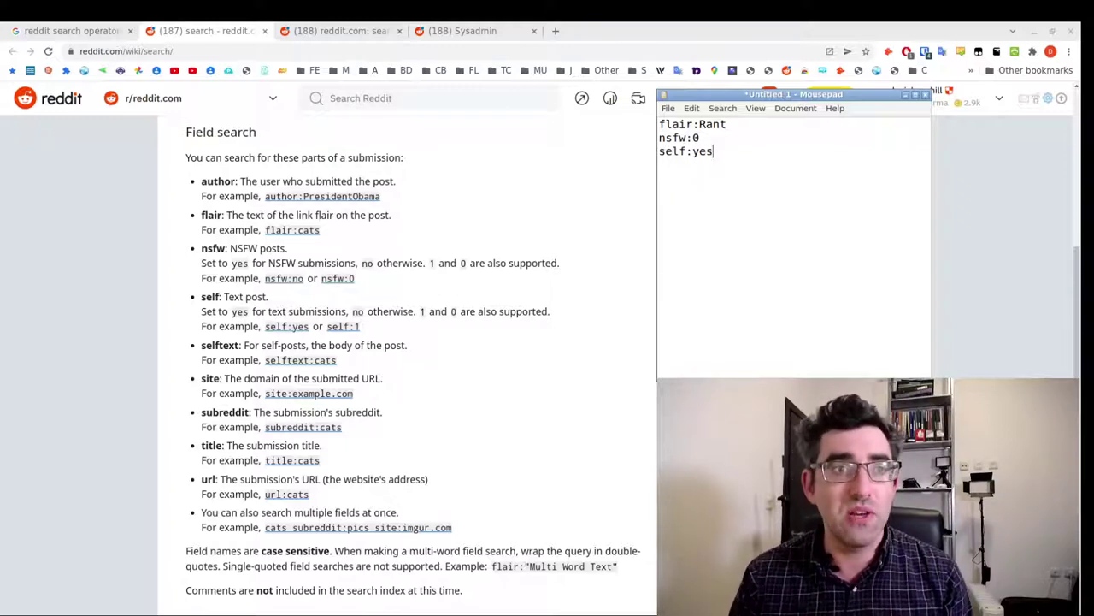
pyautogui.write('self:nho')
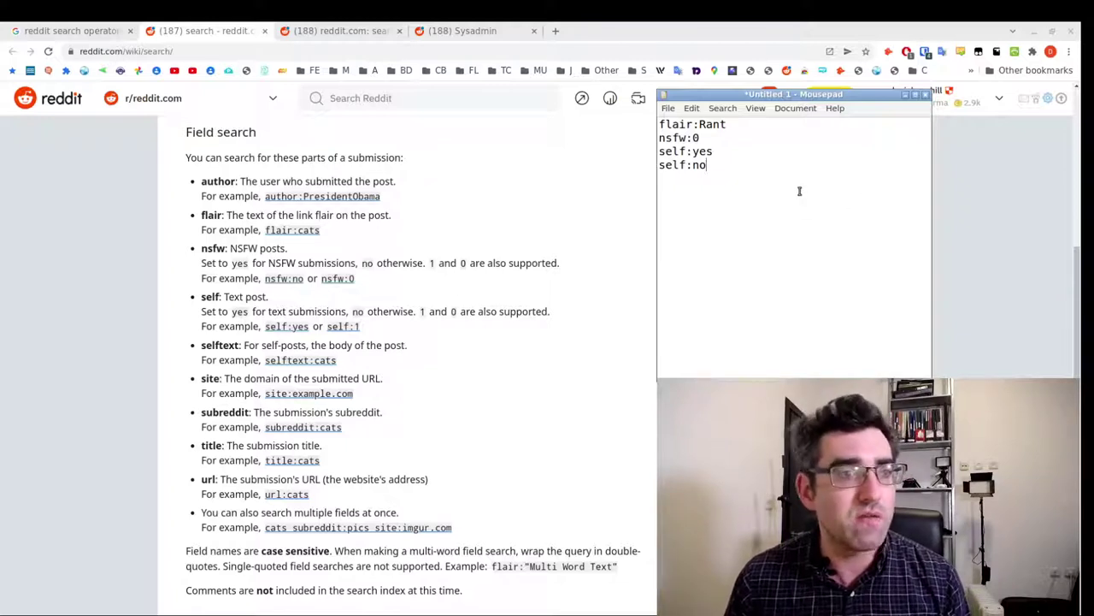
# - Add the lines site:forbes.com and subreddit:sysadmin to the note, correcting typos along the way
pyautogui.press('Return')
pyautogui.write('site:')
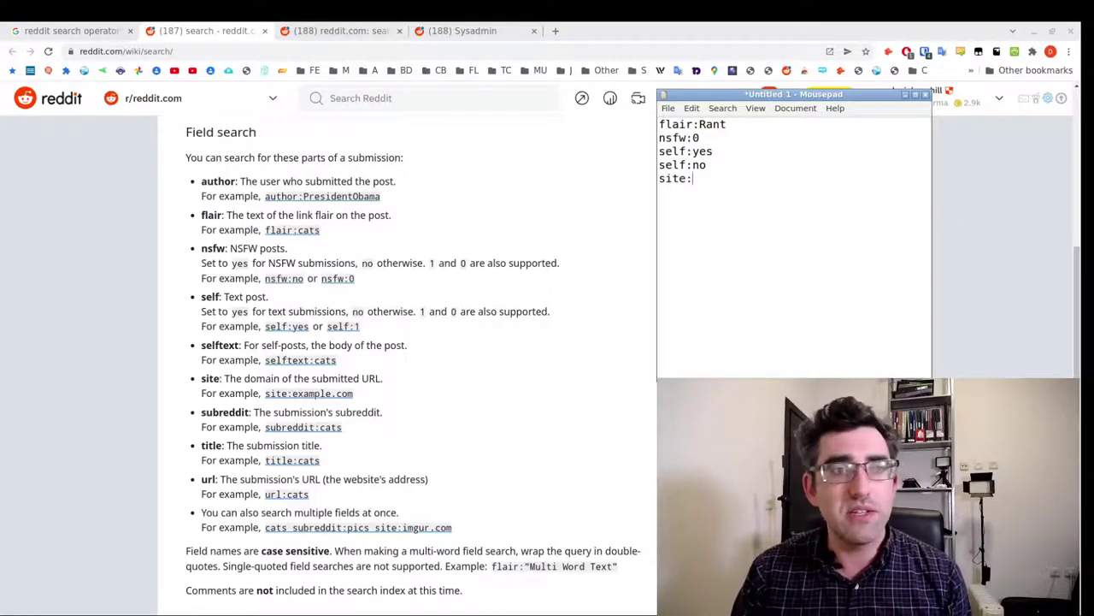
pyautogui.write('foo.rul')
pyautogui.press('BackSpace')
pyautogui.press('BackSpace')
pyautogui.press('BackSpace')
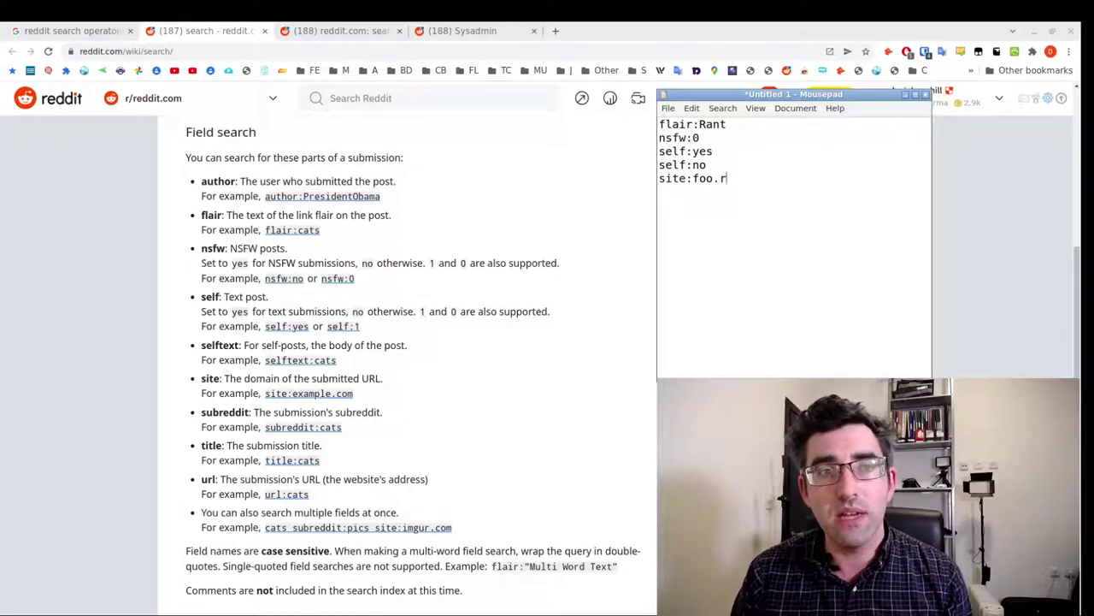
pyautogui.write('url/sfs')
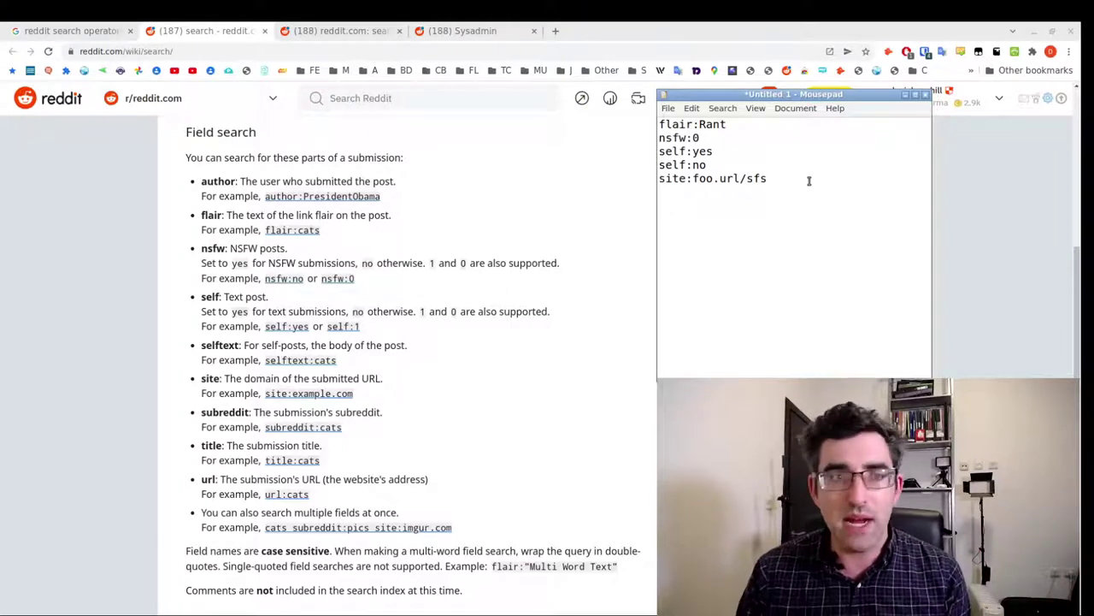
pyautogui.press('BackSpace')
pyautogui.press('BackSpace')
pyautogui.press('BackSpace')
pyautogui.press('BackSpace')
pyautogui.press('BackSpace')
pyautogui.press('BackSpace')
pyautogui.press('BackSpace')
pyautogui.write('r')
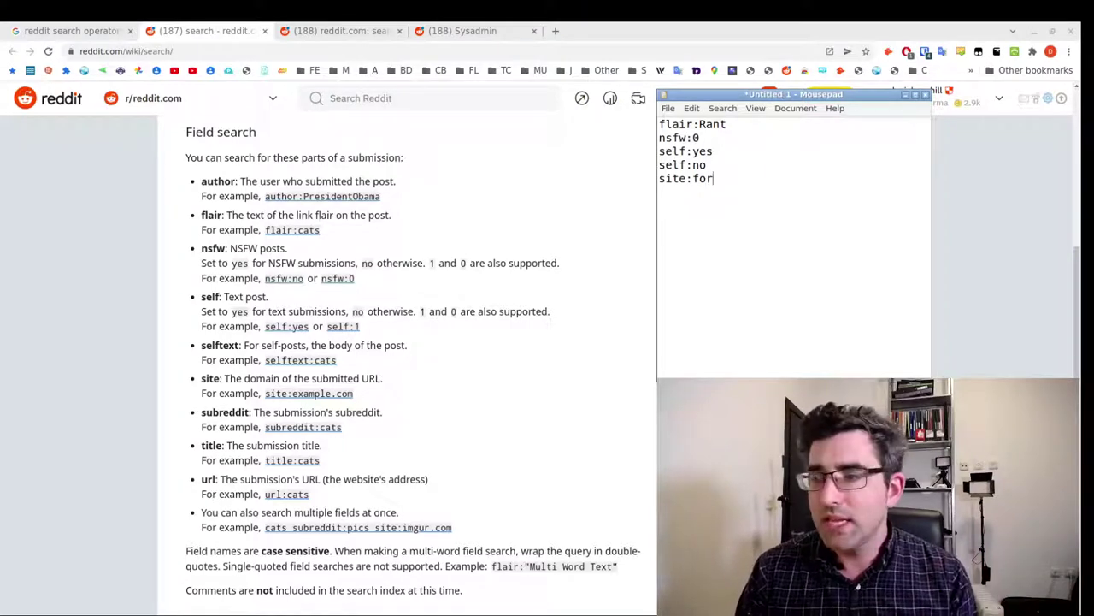
pyautogui.write('beas,=')
pyautogui.press('BackSpace')
pyautogui.press('BackSpace')
pyautogui.press('BackSpace')
pyautogui.press('BackSpace')
pyautogui.write('s.')
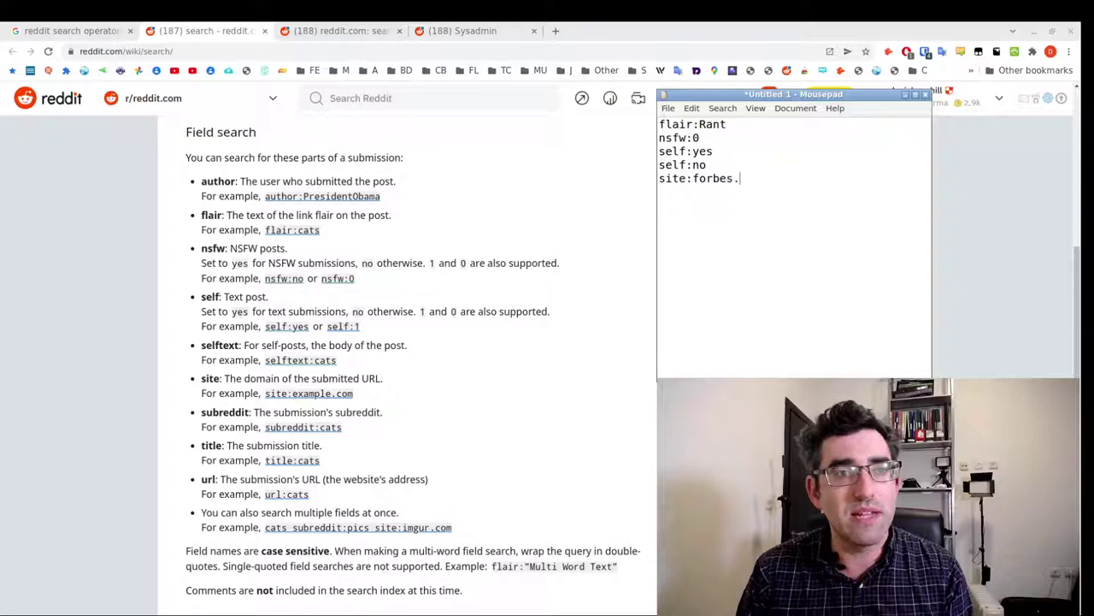
pyautogui.write('comsub')
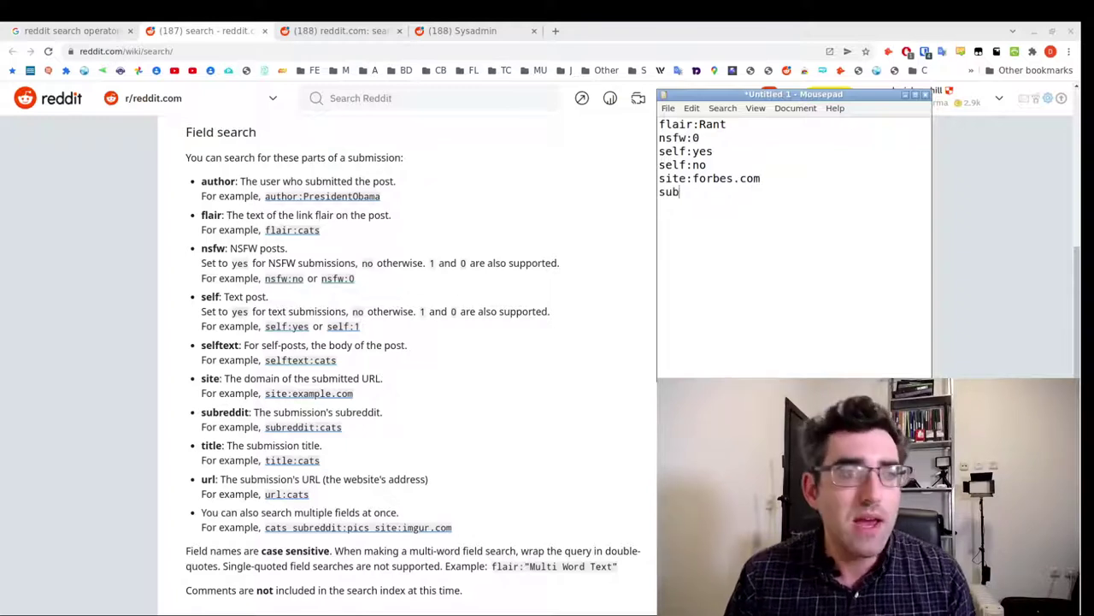
pyautogui.write('reddit:')
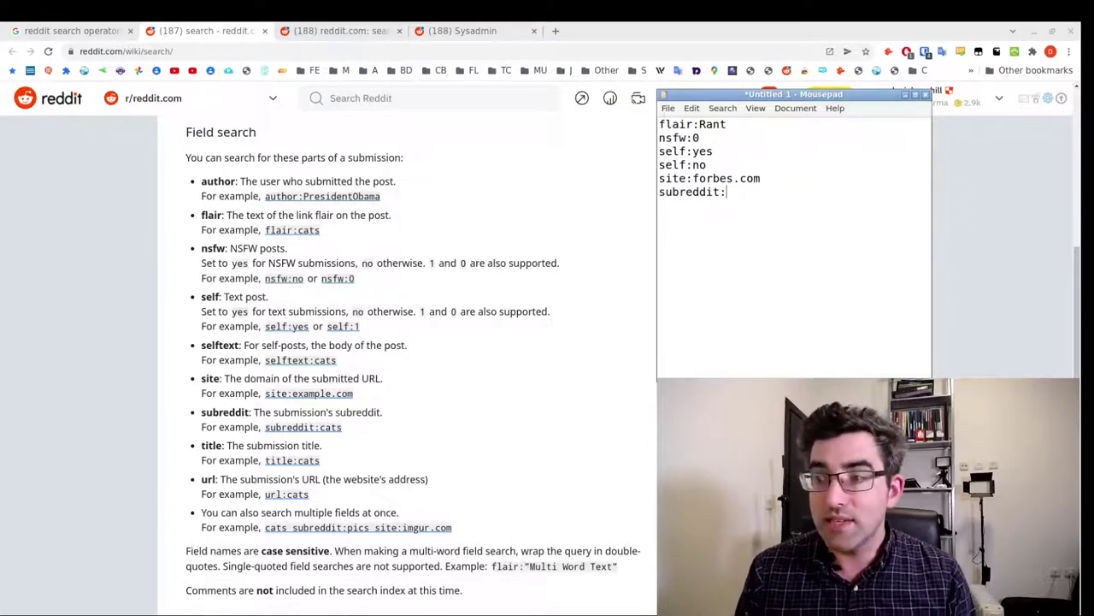
pyautogui.write('sysadmin')
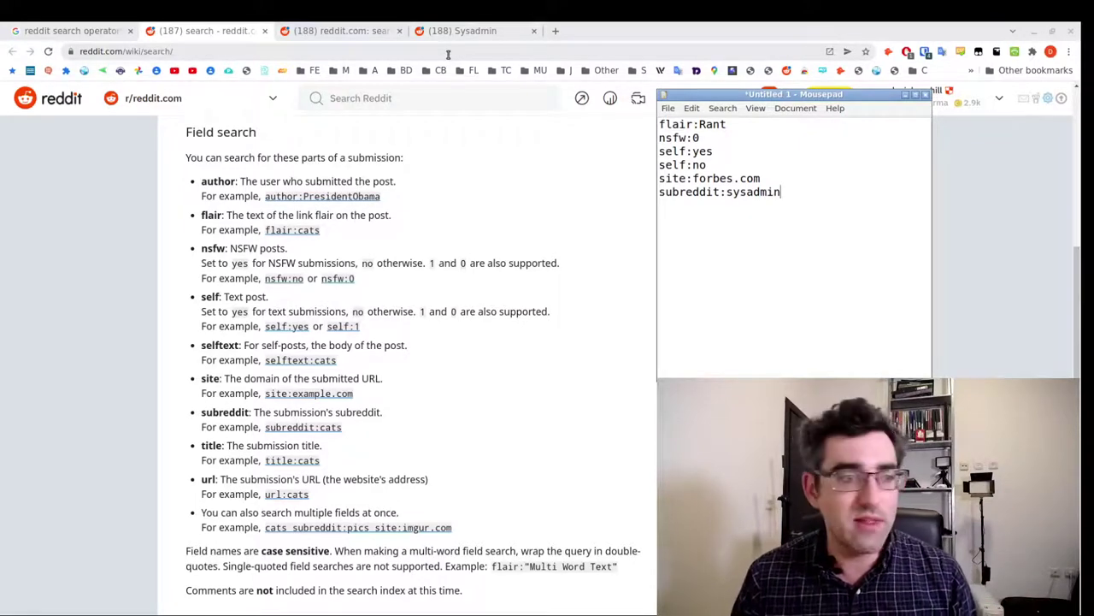
pyautogui.scroll(-3, 330, 268)
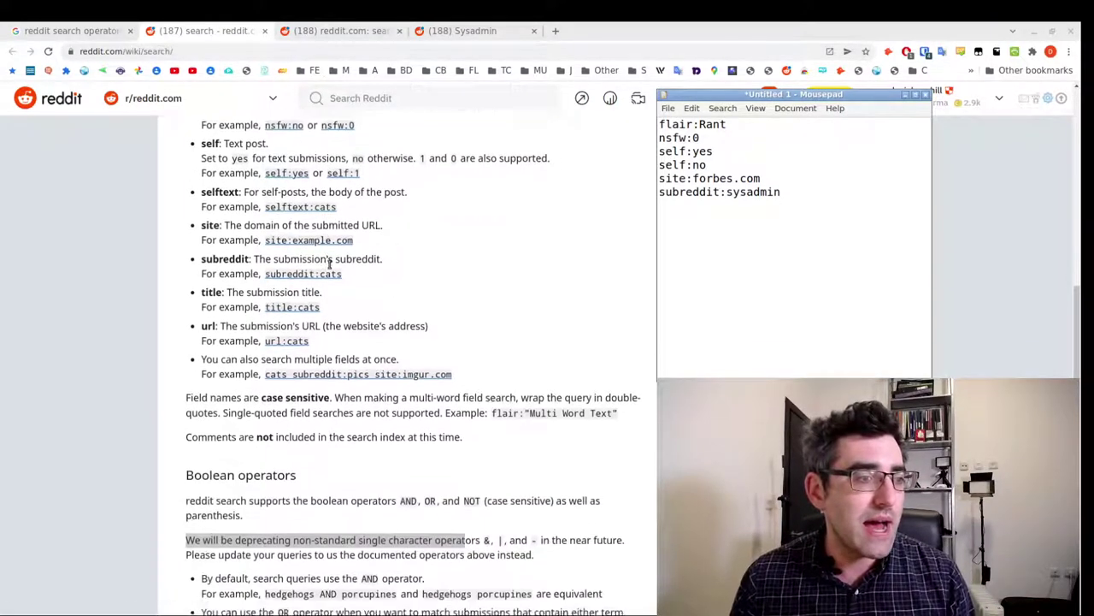
pyautogui.scroll(-5, 348, 261)
pyautogui.scroll(-1, 348, 261)
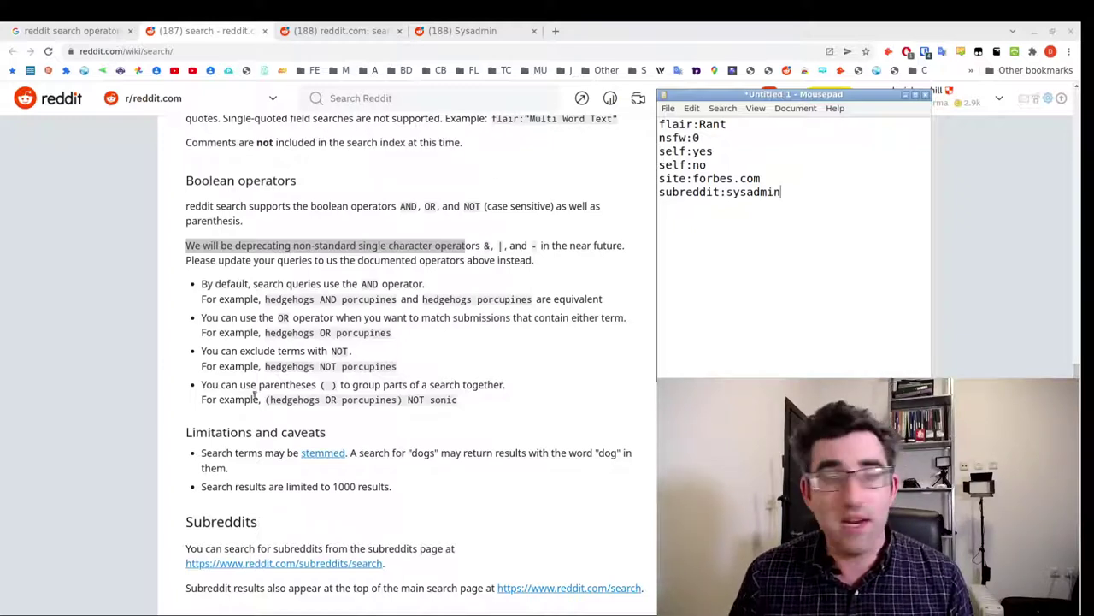
pyautogui.moveTo(201, 384); pyautogui.dragTo(507, 377)
pyautogui.scroll(-1, 507, 377)
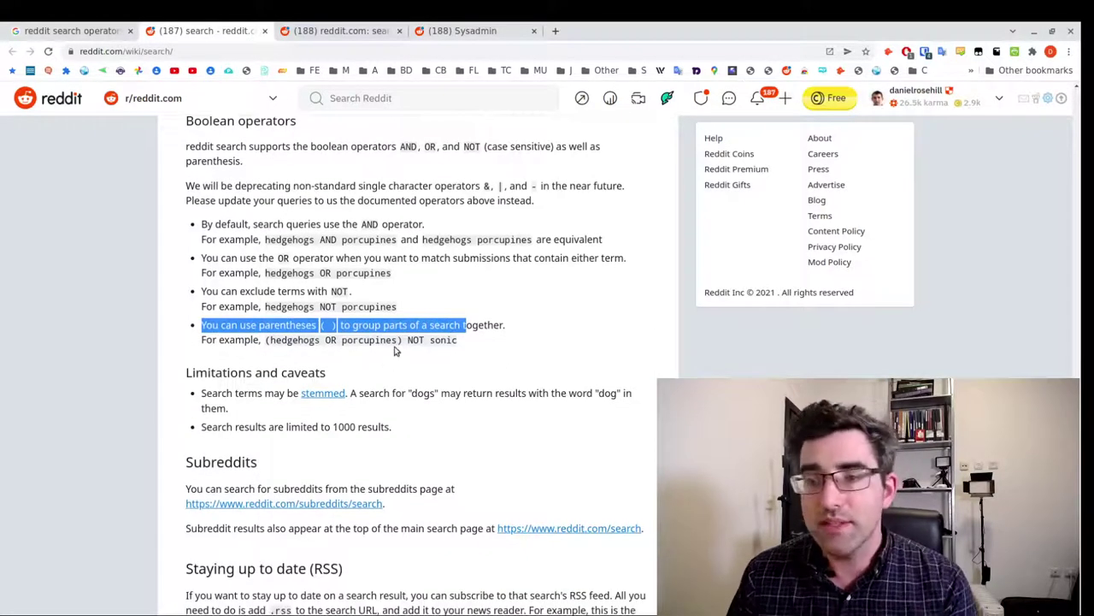
pyautogui.moveTo(267, 342); pyautogui.dragTo(398, 350)
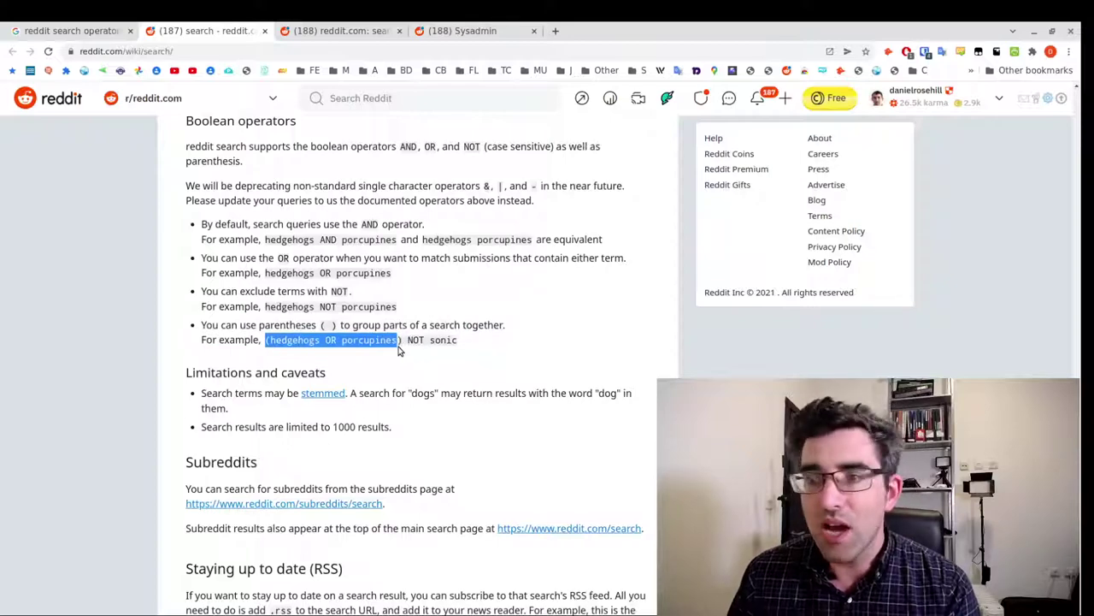
pyautogui.scroll(-3, 398, 350)
pyautogui.scroll(6, 272, 349)
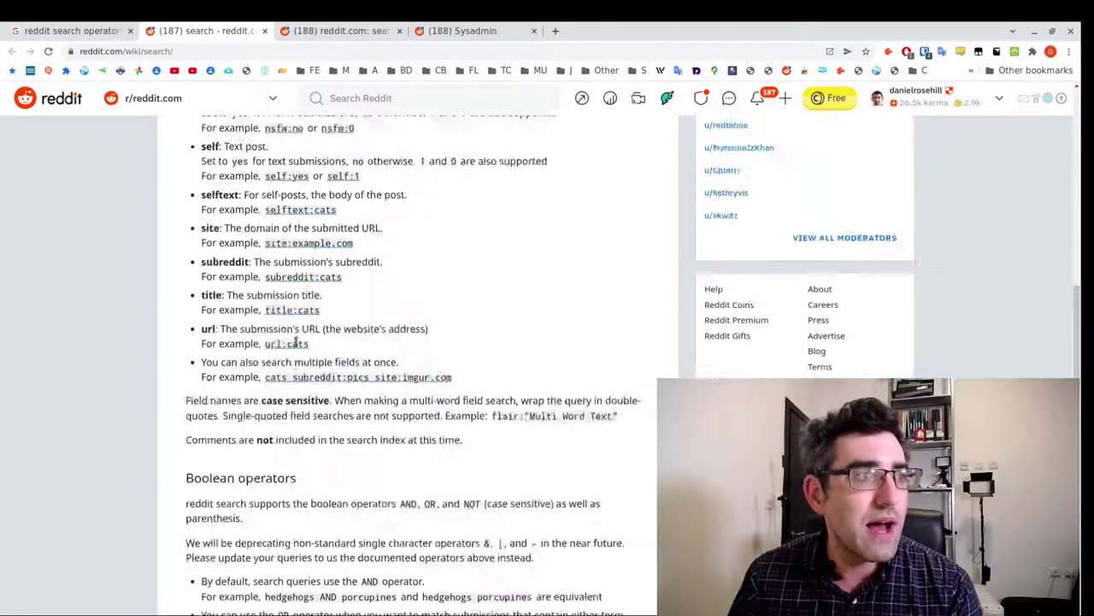
pyautogui.scroll(6, 295, 342)
pyautogui.scroll(-4, 296, 342)
pyautogui.hotkey('alt', 'Tab')
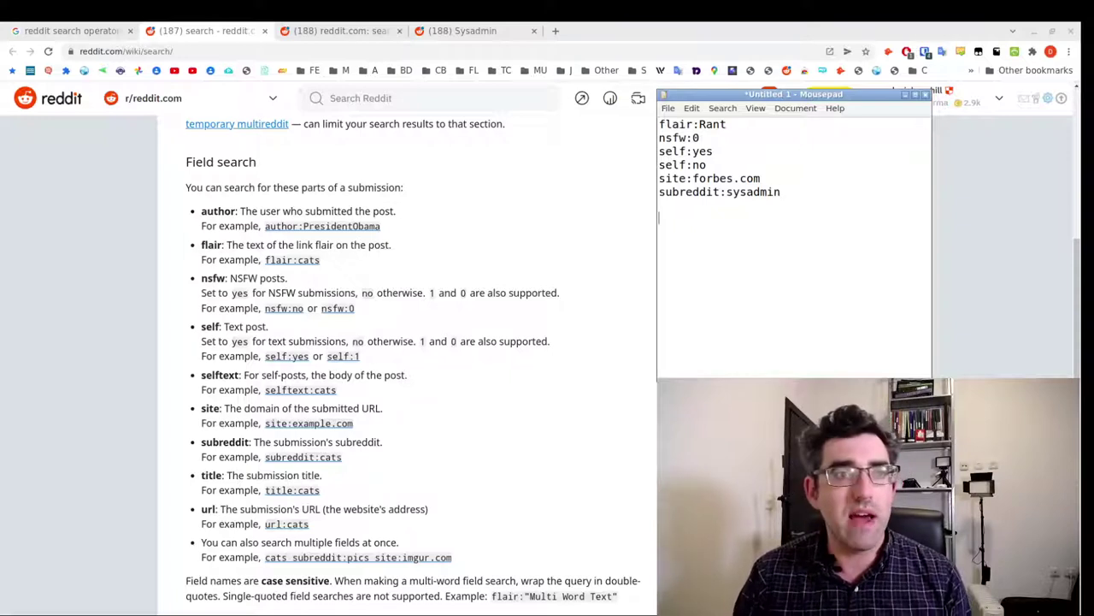
# - Below a blank line, write the query subreddit:sysadmin flair:Rant in the note
pyautogui.press('Return')
pyautogui.press('Return')
pyautogui.write('subreddit:')
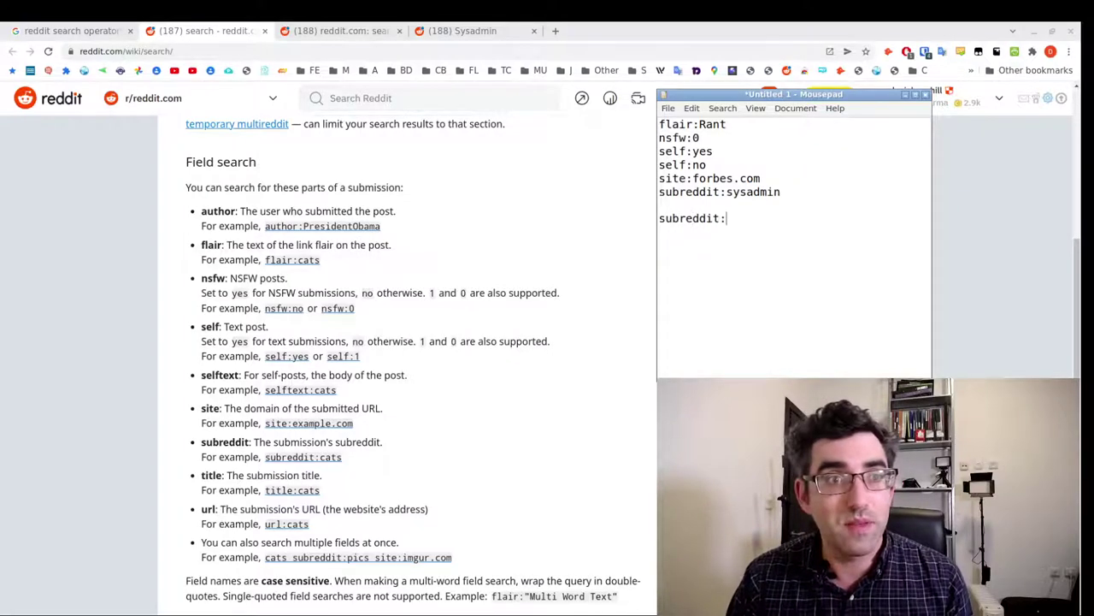
pyautogui.write('sysadmin')
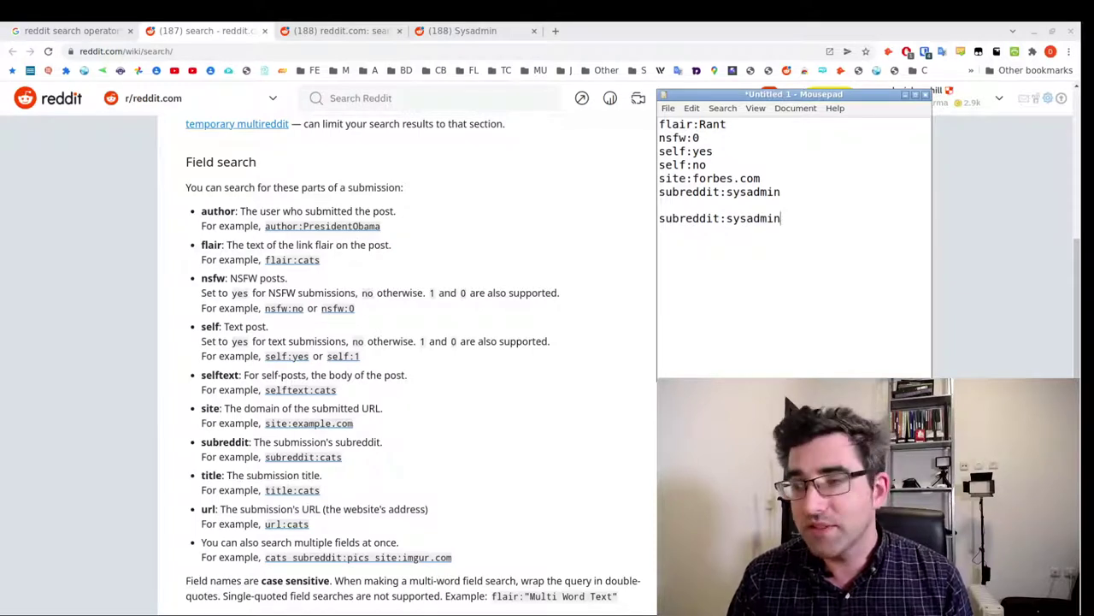
pyautogui.write(' flair')
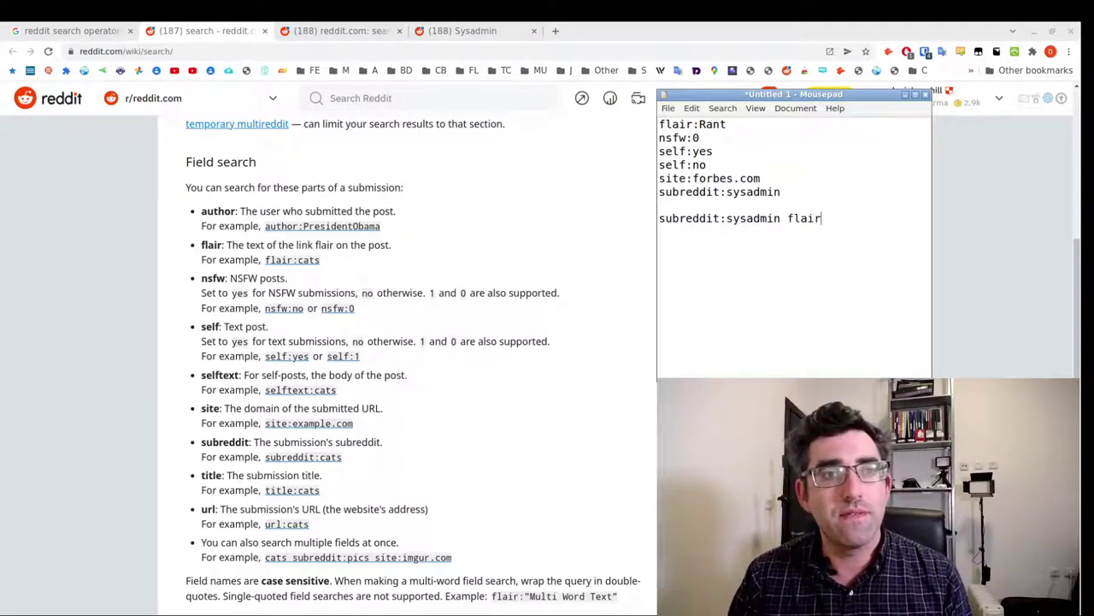
pyautogui.write(':Rant')
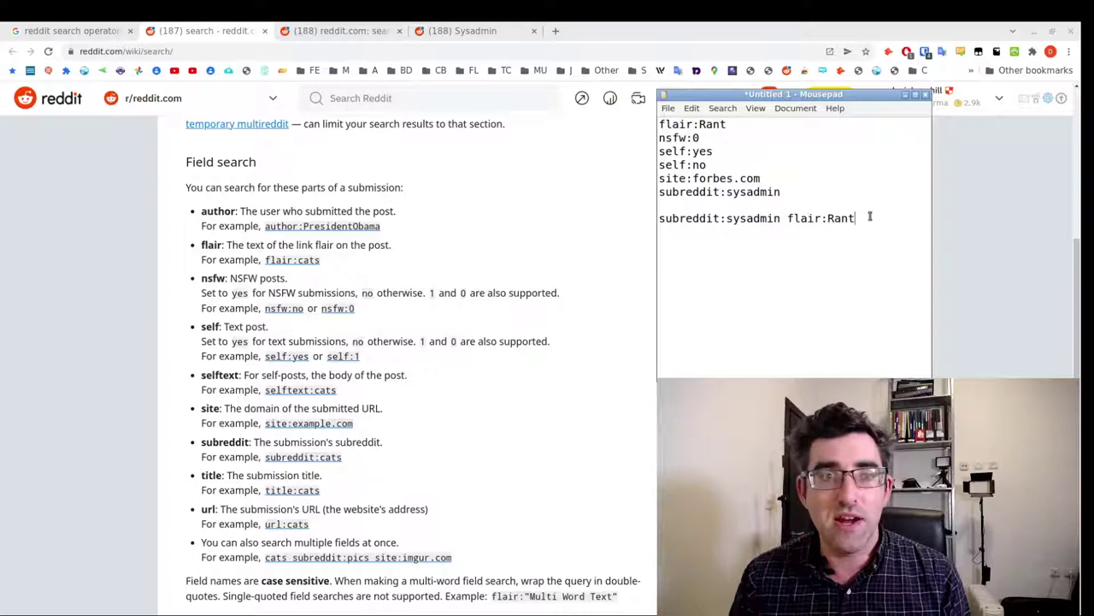
# - Copy the subreddit:sysadmin flair:Rant line from the note and run it as a Reddit search
pyautogui.moveTo(874, 218); pyautogui.dragTo(642, 222)
pyautogui.hotkey('ctrl', 'c')
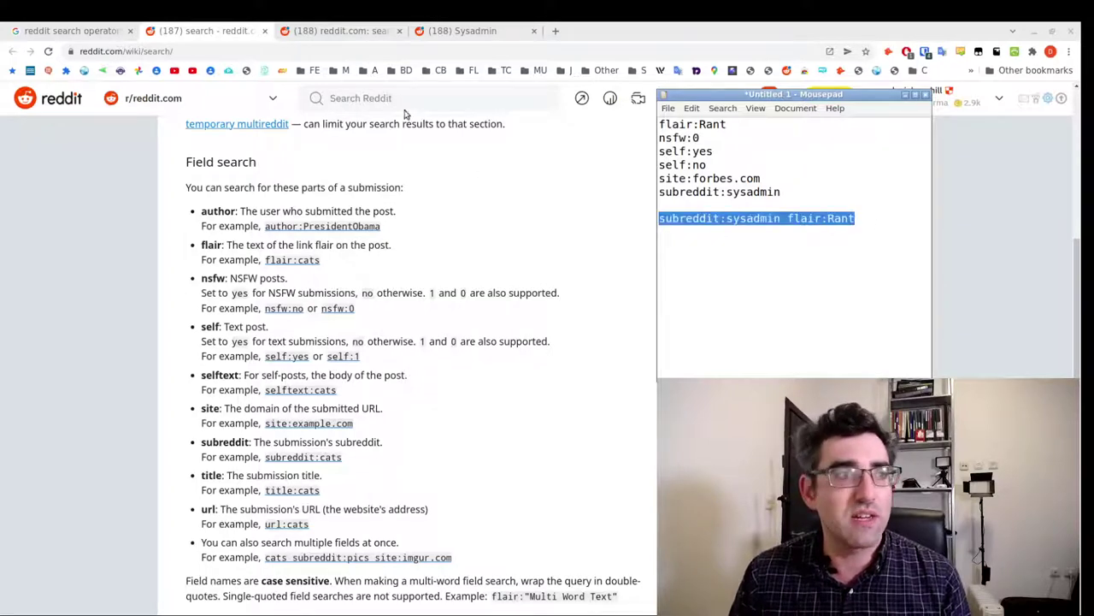
pyautogui.click(410, 97)
pyautogui.hotkey('ctrl', 'v')
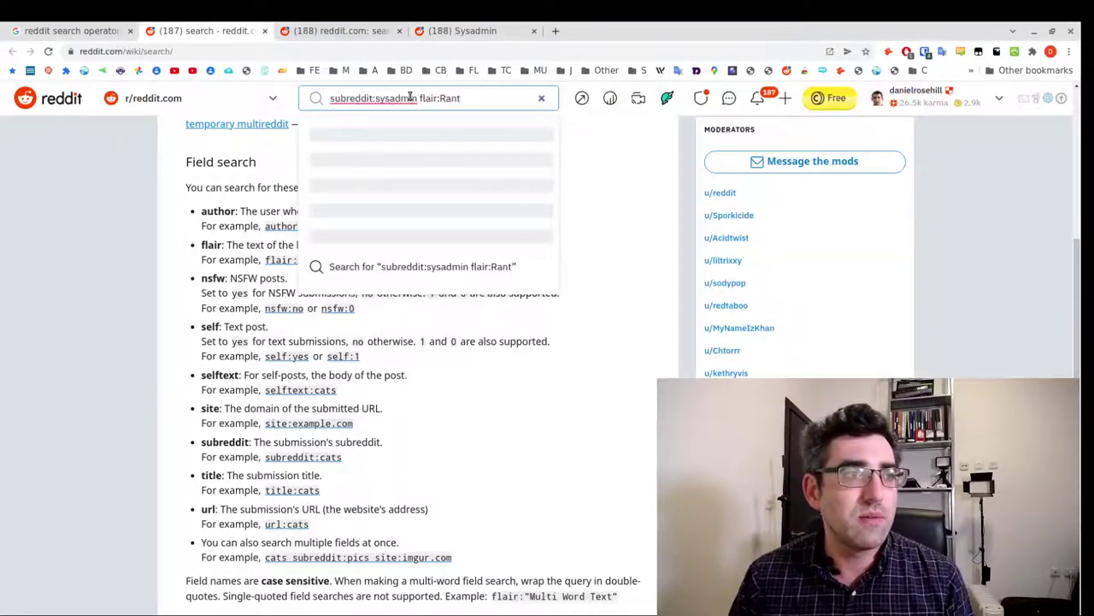
pyautogui.press('Return')
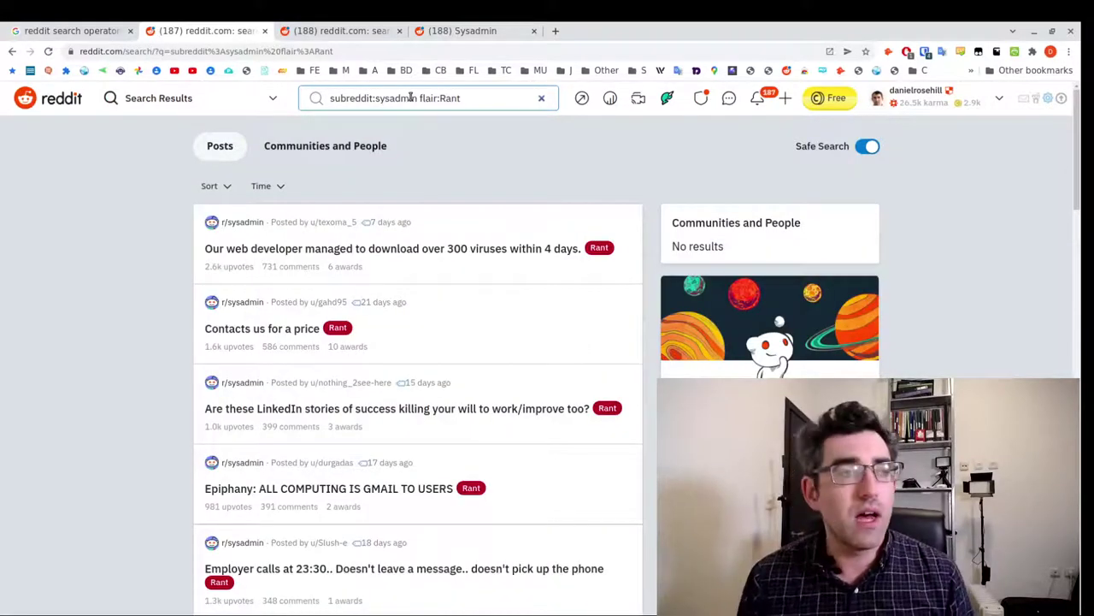
# - Sort the r/sysadmin Rant results by New
pyautogui.click(357, 169)
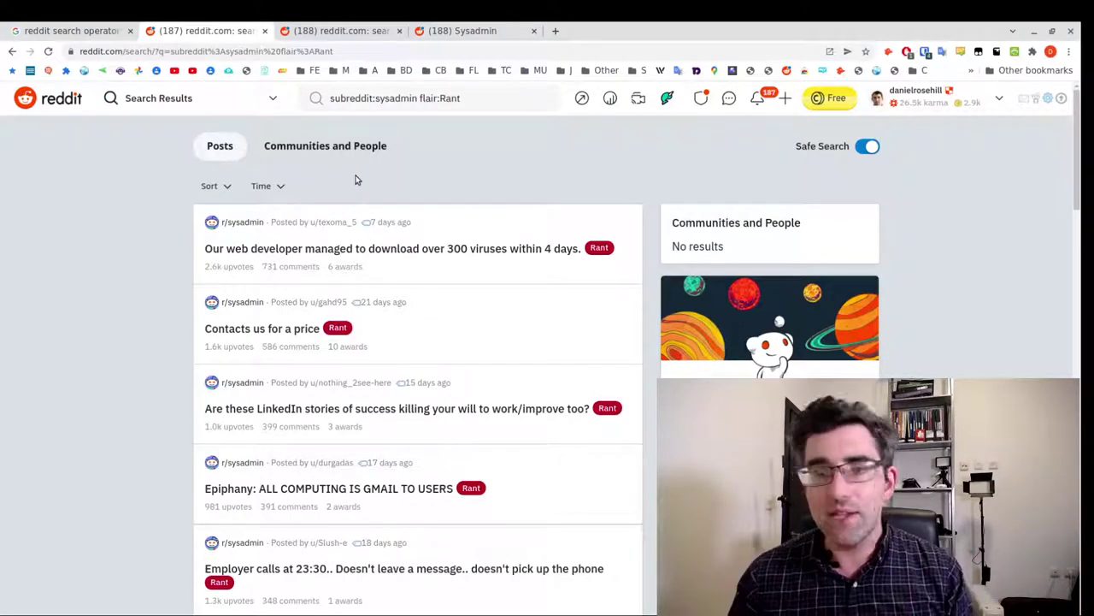
pyautogui.click(225, 188)
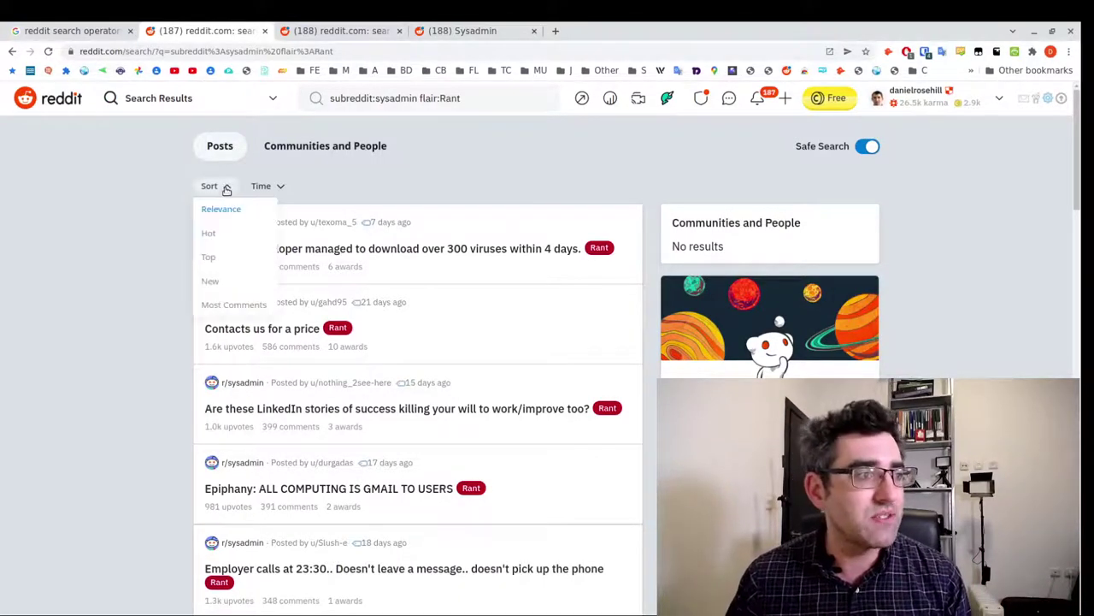
pyautogui.click(225, 280)
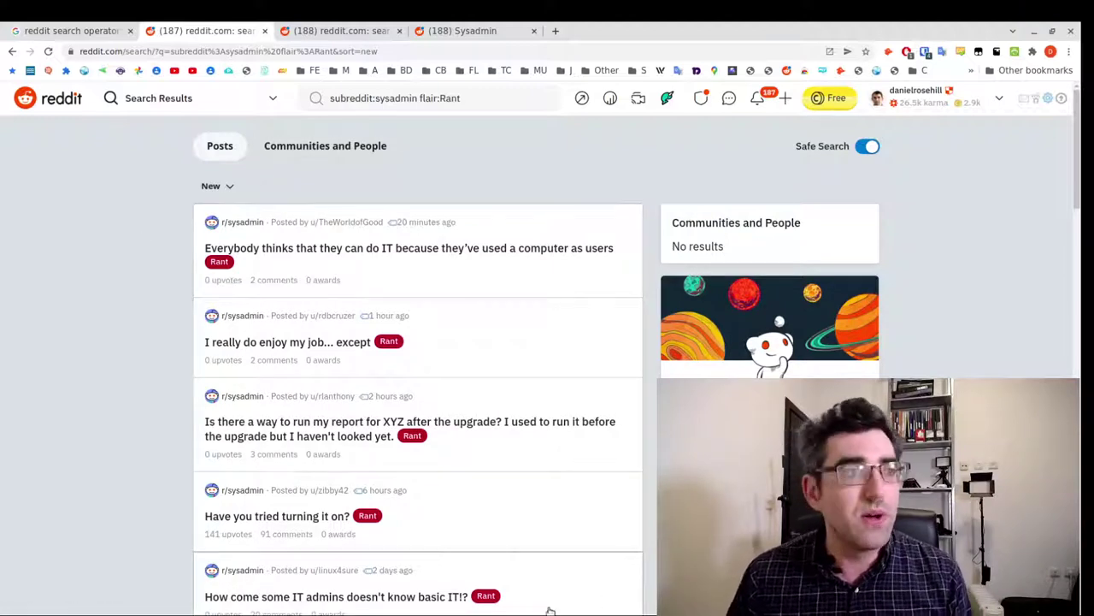
# - Copy site:forbes.com from the note and run it as a new Reddit search
pyautogui.hotkey('alt', 'Tab')
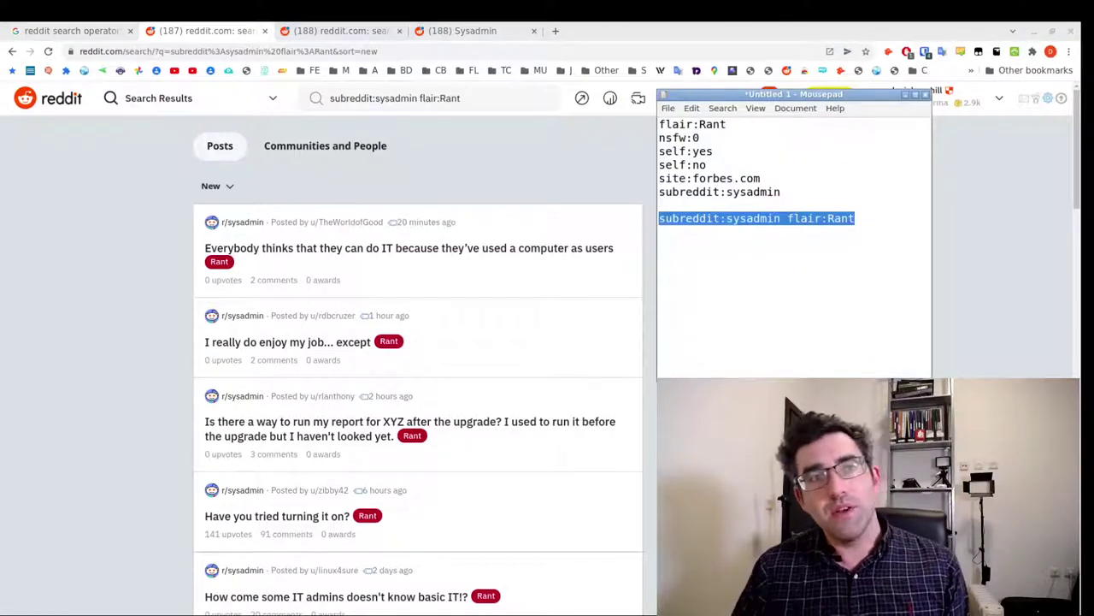
pyautogui.click(869, 229)
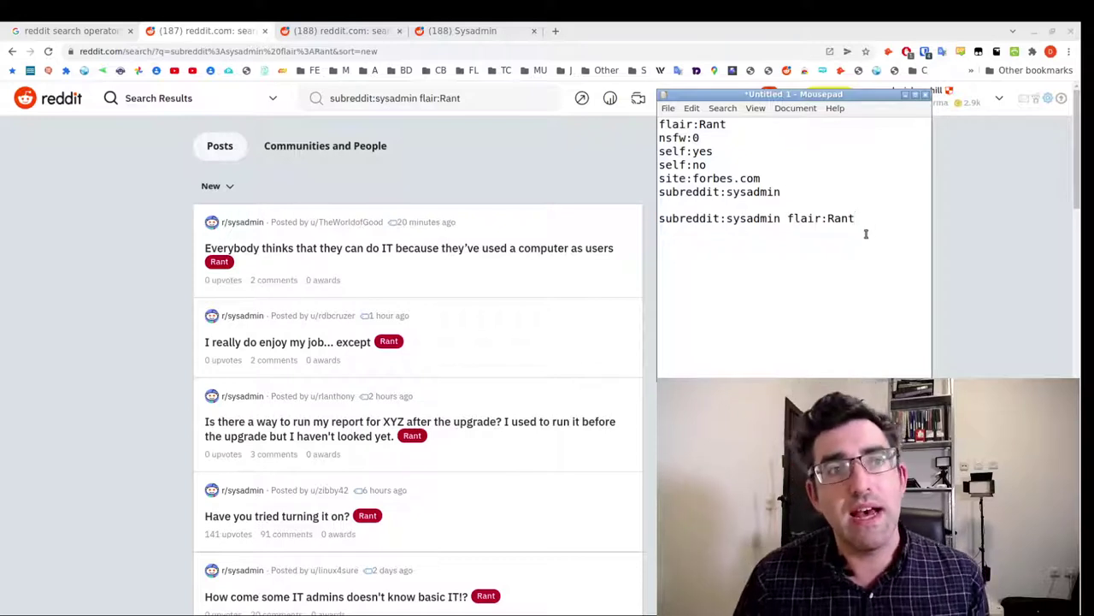
pyautogui.moveTo(807, 177); pyautogui.dragTo(658, 178)
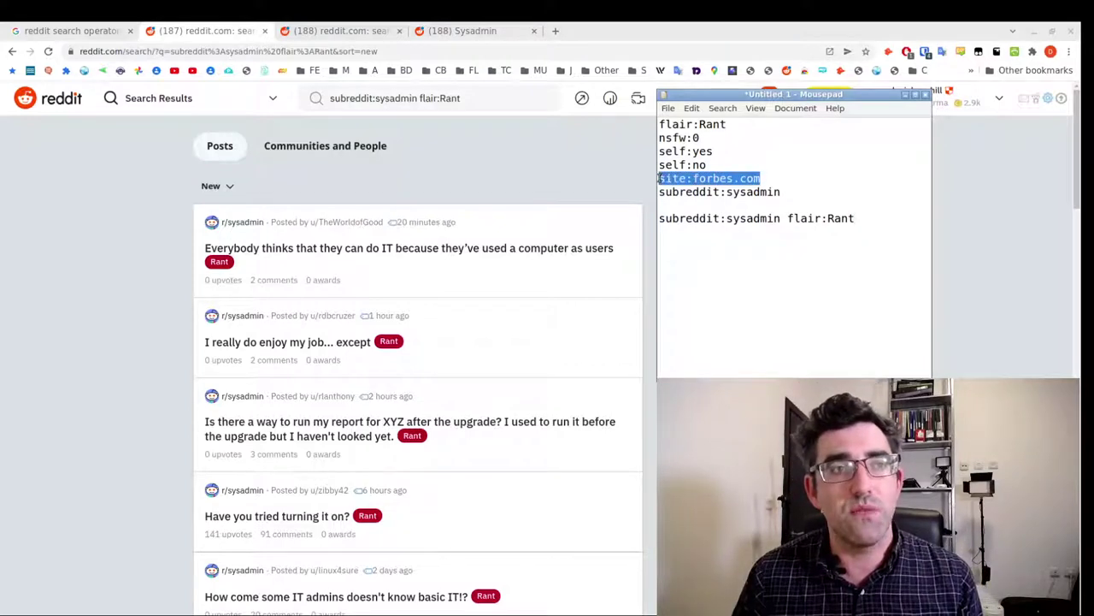
pyautogui.hotkey('ctrl', 'c')
pyautogui.click(463, 96)
pyautogui.hotkey('ctrl', 'a')
pyautogui.hotkey('ctrl', 'v')
pyautogui.press('Return')
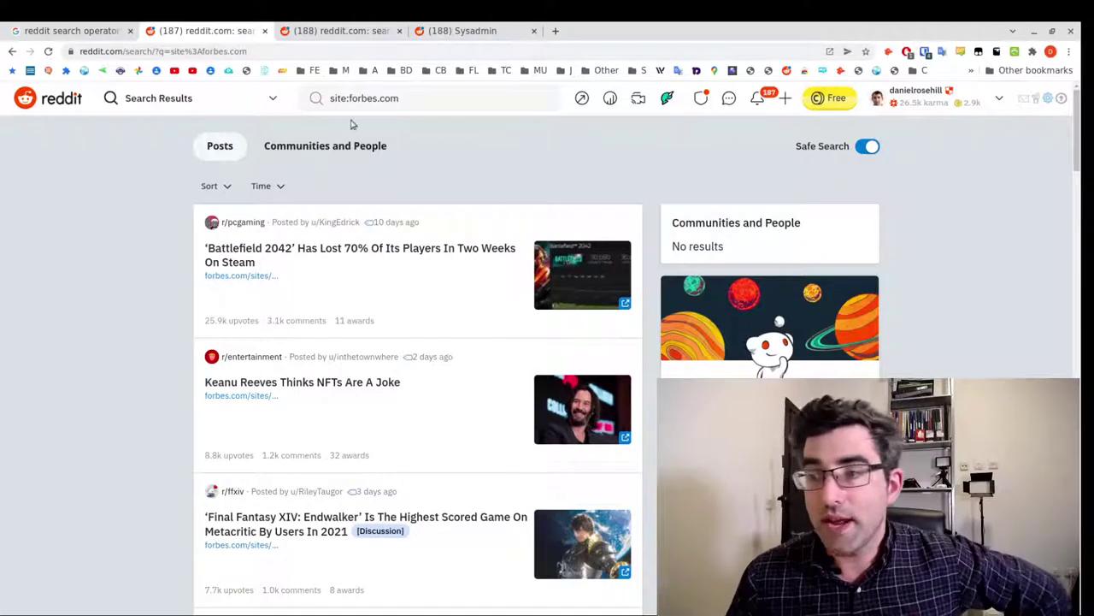
# - Sort the site:forbes.com results by New, browse them, and return to the notes
pyautogui.click(208, 186)
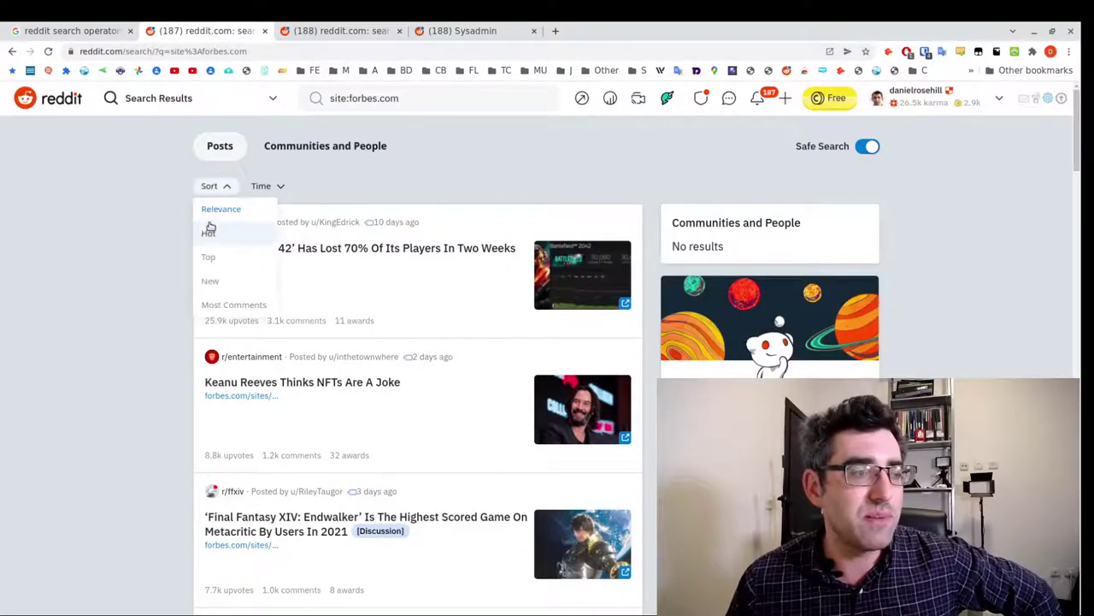
pyautogui.click(209, 281)
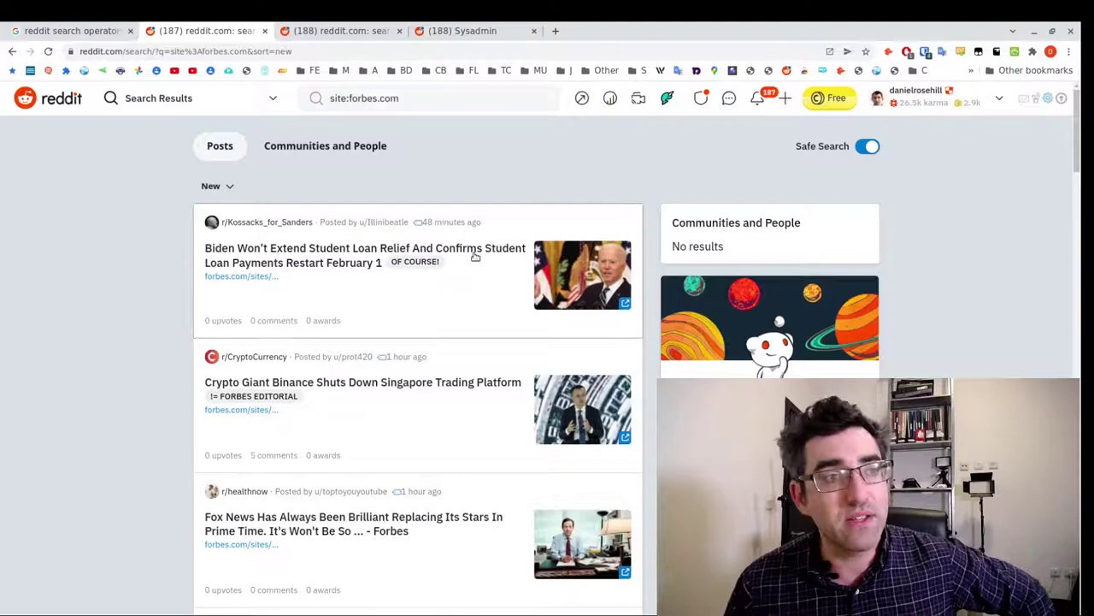
pyautogui.scroll(-4, 337, 293)
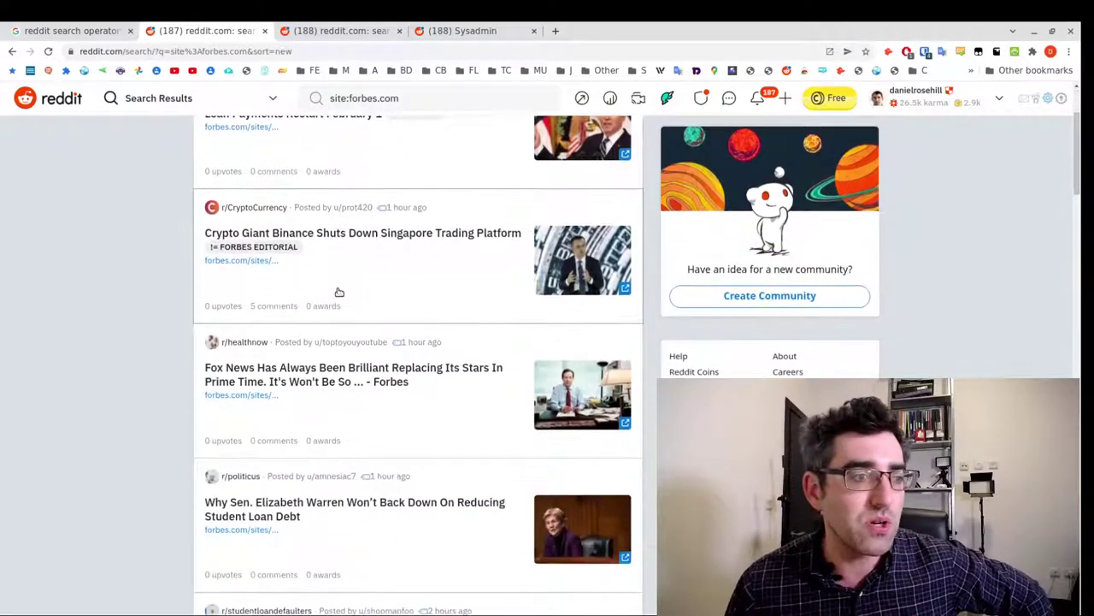
pyautogui.scroll(-1, 334, 293)
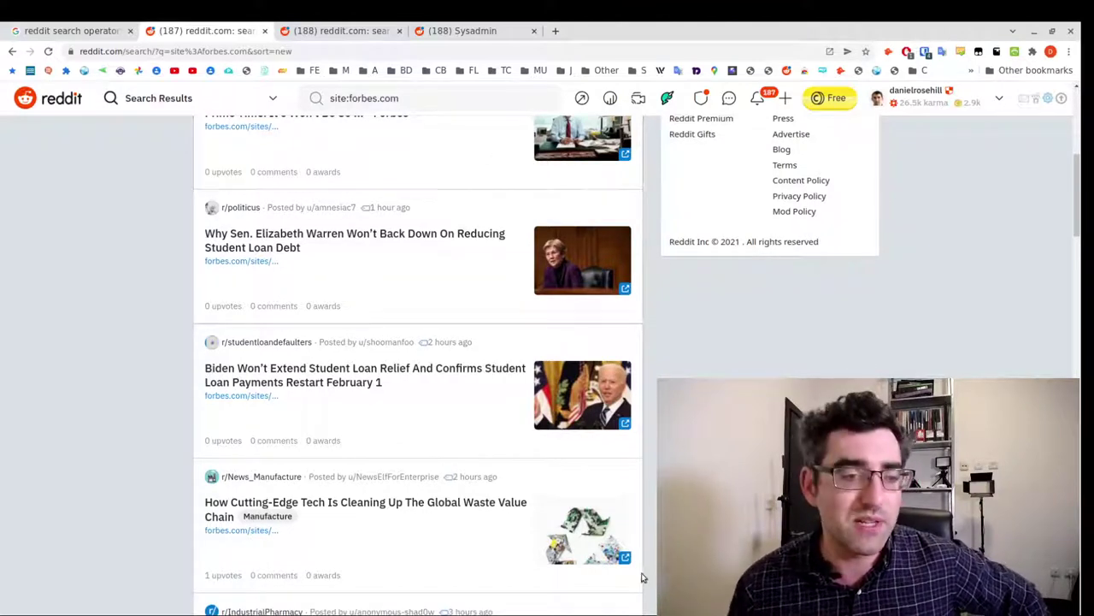
pyautogui.hotkey('alt', 'Tab')
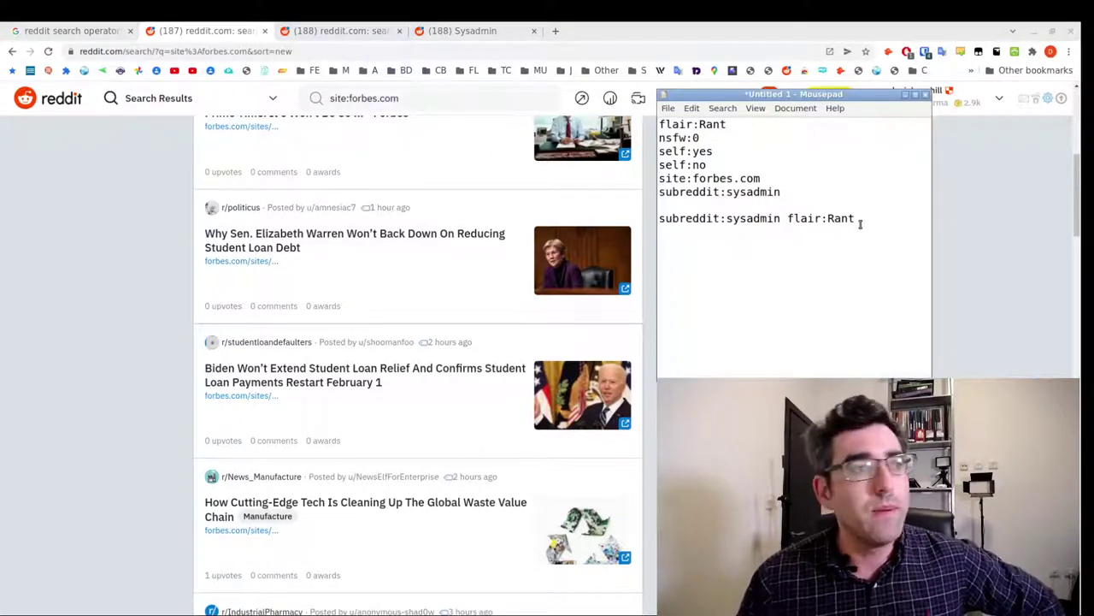
# - In the note, type subreddit:sysadmin with two OR-joined author: terms in parentheses, plus nsfw:0
pyautogui.click(462, 31)
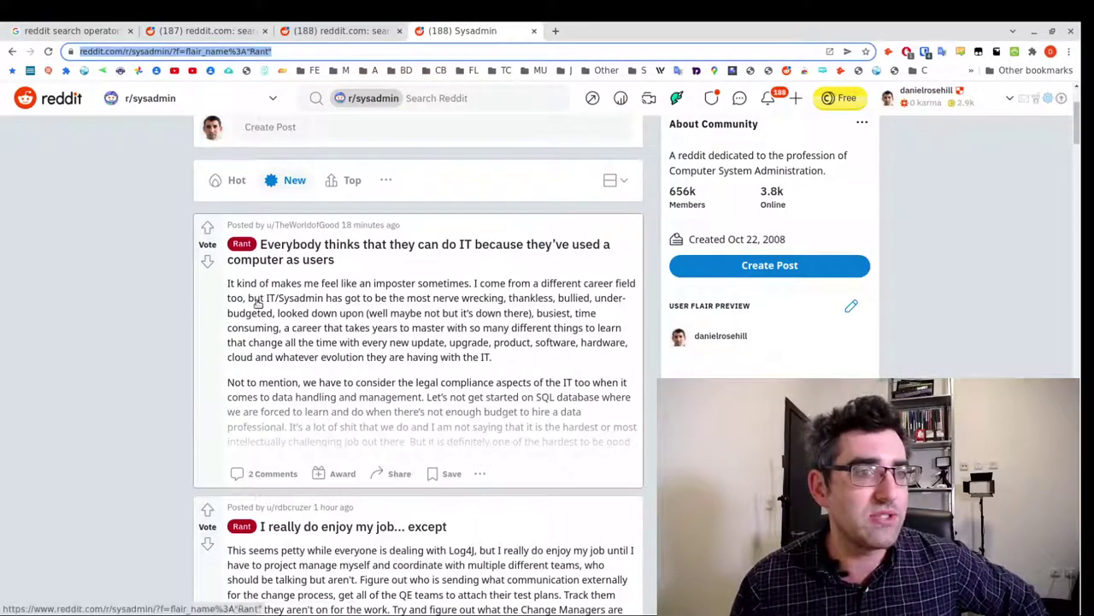
pyautogui.scroll(-1, 274, 243)
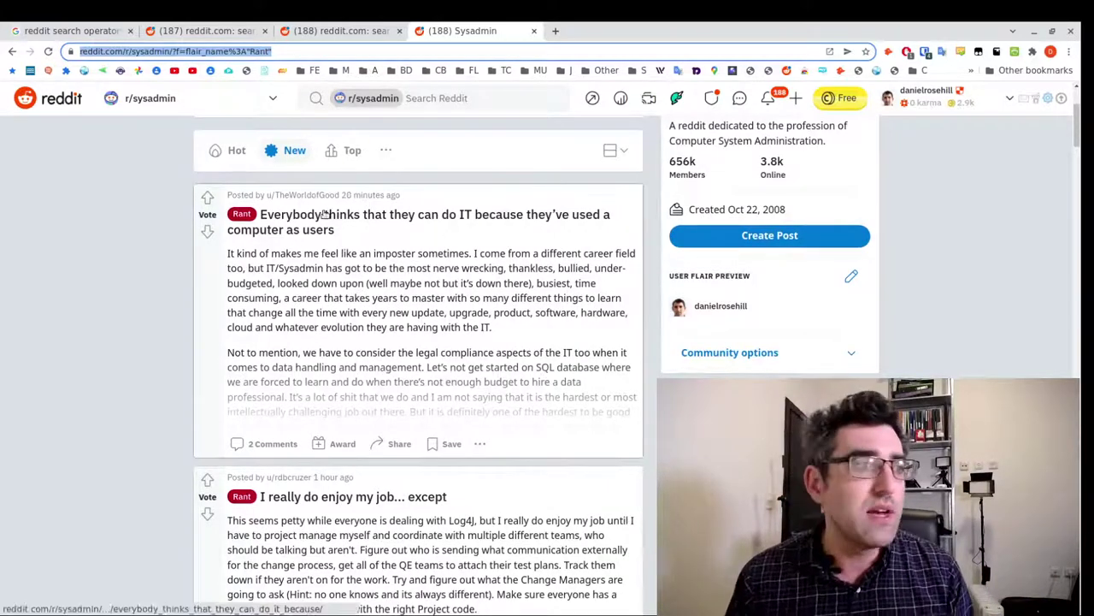
pyautogui.hotkey('alt', 'Tab')
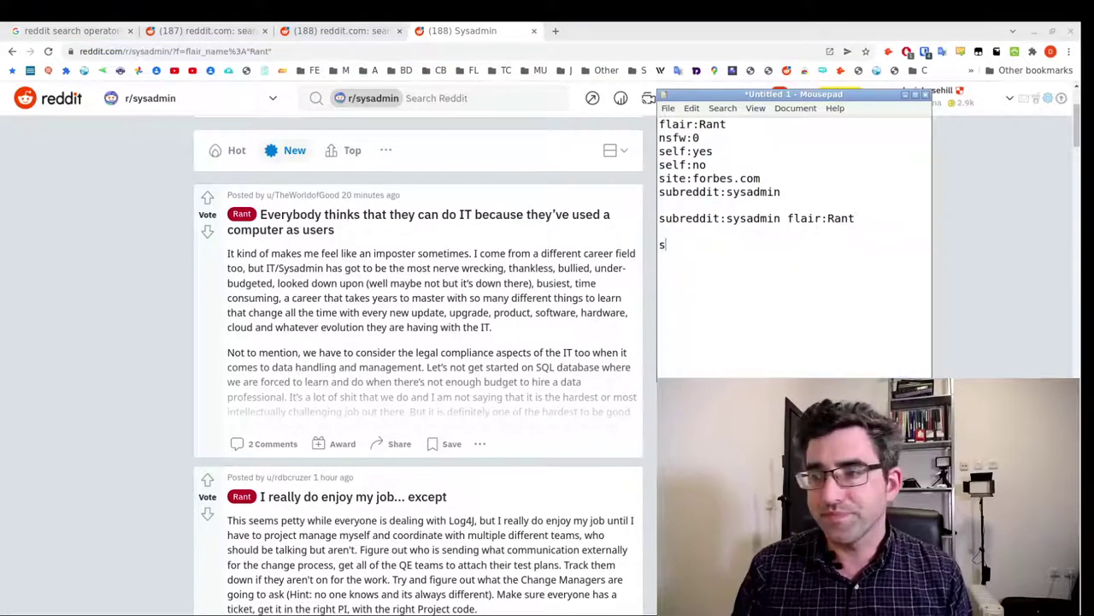
pyautogui.write('subreddit:sysadmin (')
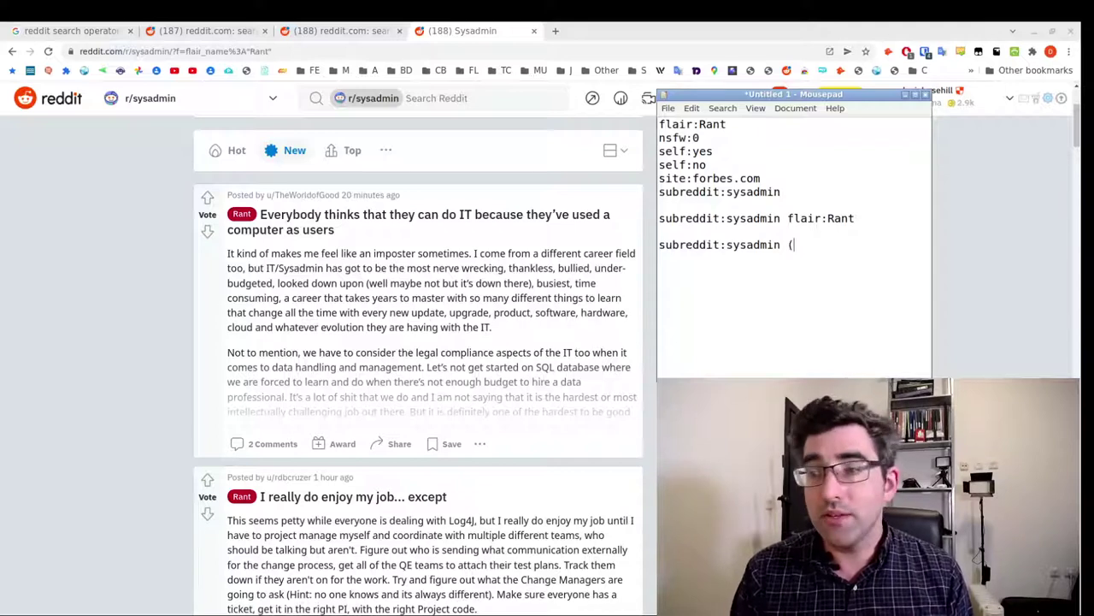
pyautogui.write('author:danielrosehill')
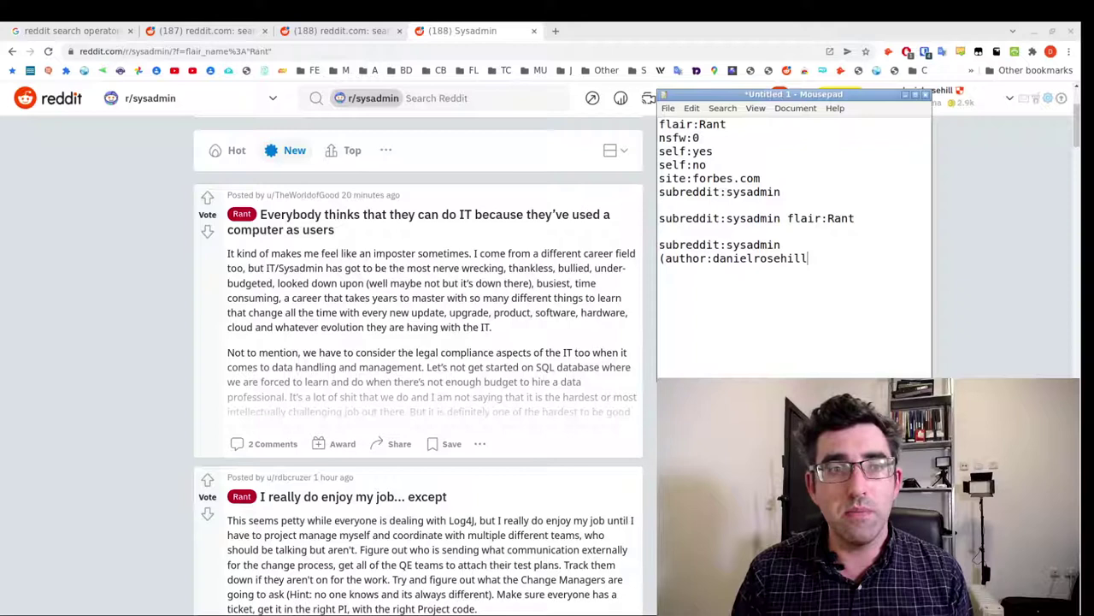
pyautogui.write(' OR author:')
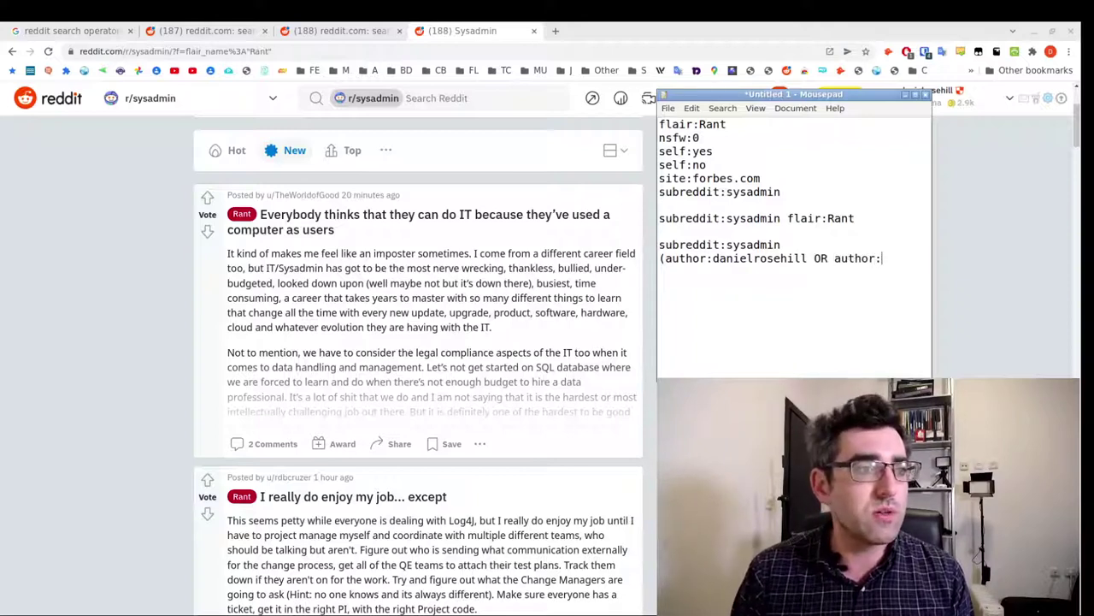
pyautogui.write('TheWorld')
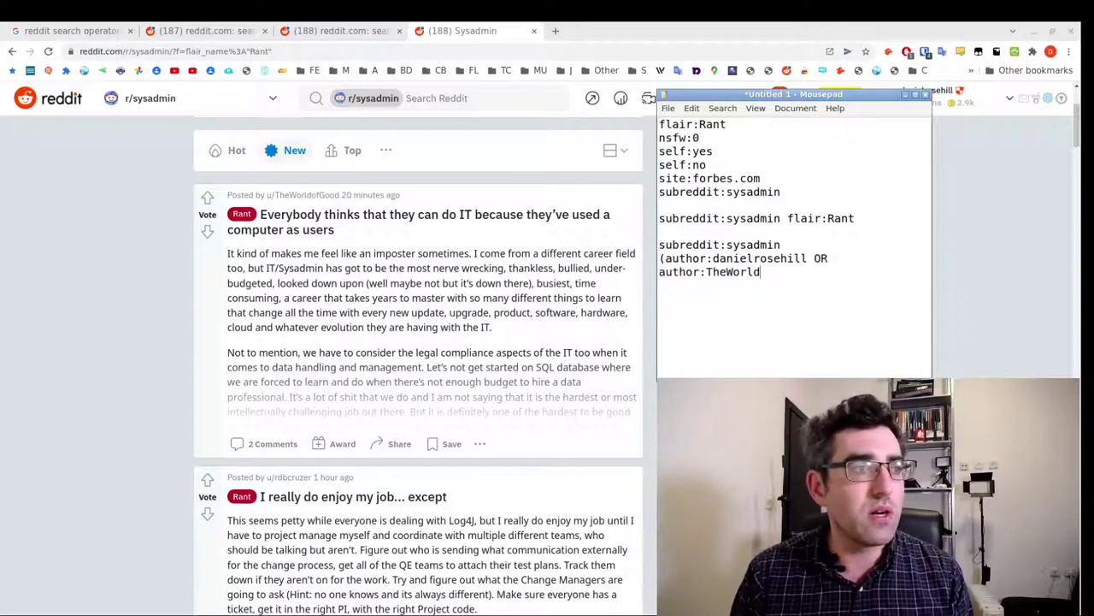
pyautogui.write('ofGood')
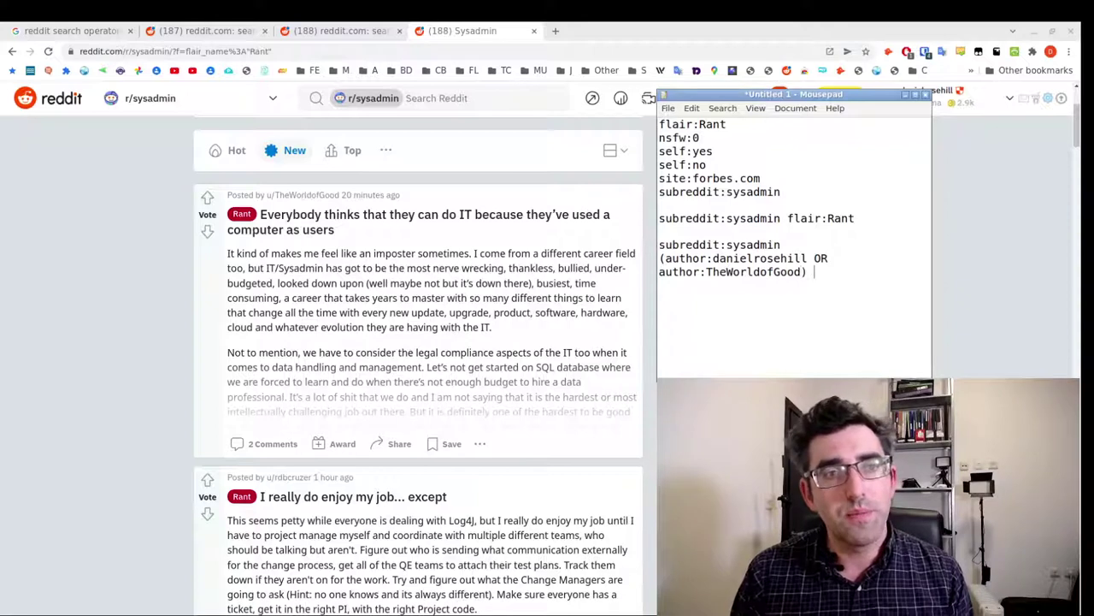
pyautogui.write(') nsfw:0')
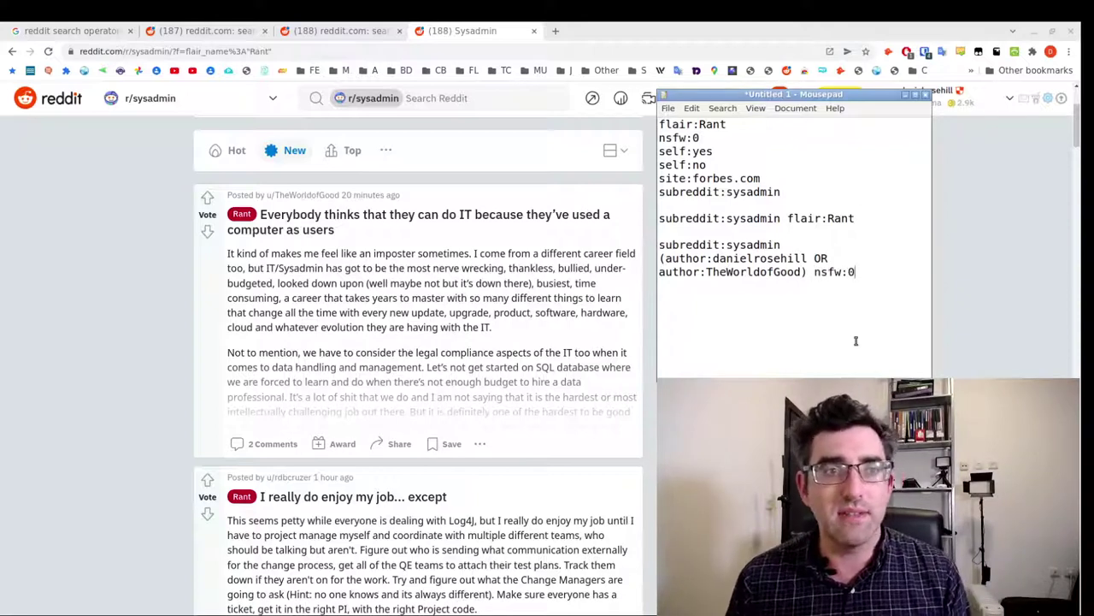
# - Run the copied sysadmin two-author nsfw:0 query in Reddit, replacing the r/sysadmin restriction
pyautogui.moveTo(853, 272); pyautogui.dragTo(632, 244)
pyautogui.hotkey('ctrl', 'c')
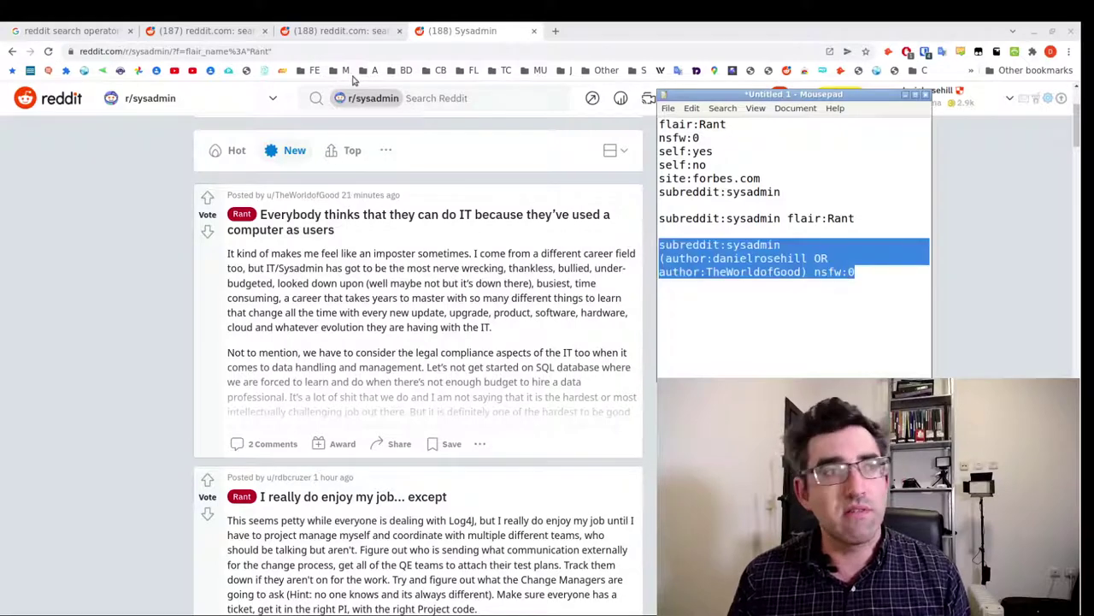
pyautogui.click(464, 97)
pyautogui.press('BackSpace')
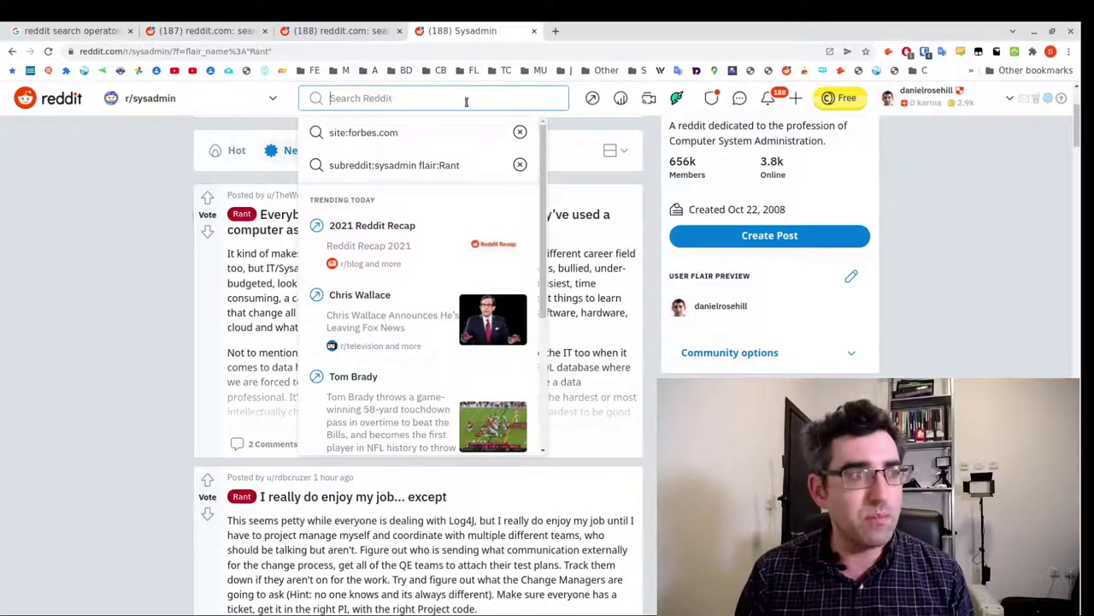
pyautogui.hotkey('ctrl', 'v')
pyautogui.press('Return')
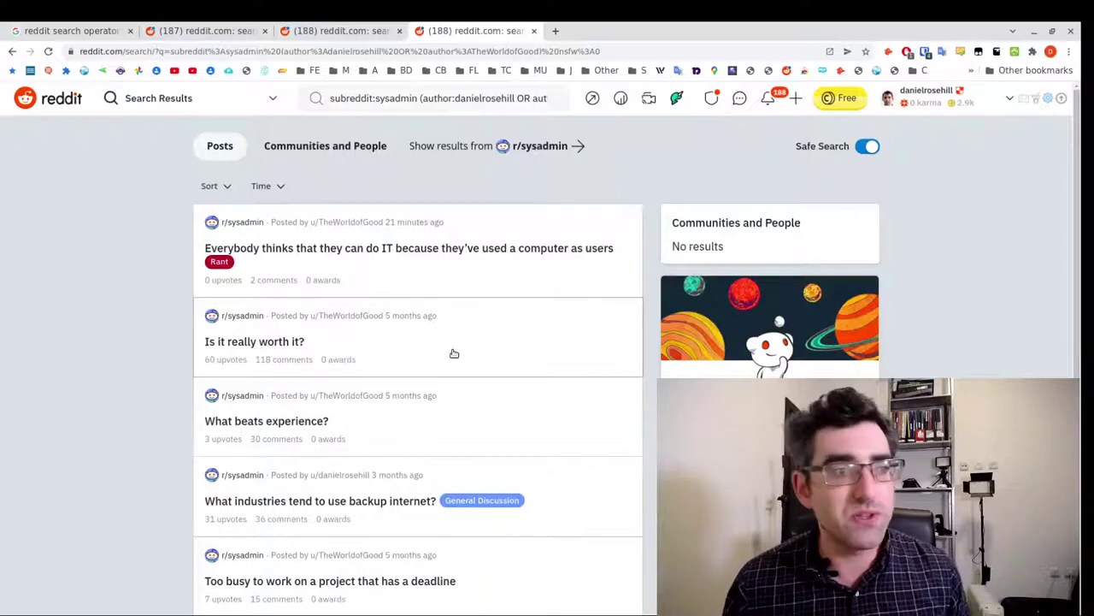
# - Sort the combined author search results by New
pyautogui.scroll(-2, 461, 348)
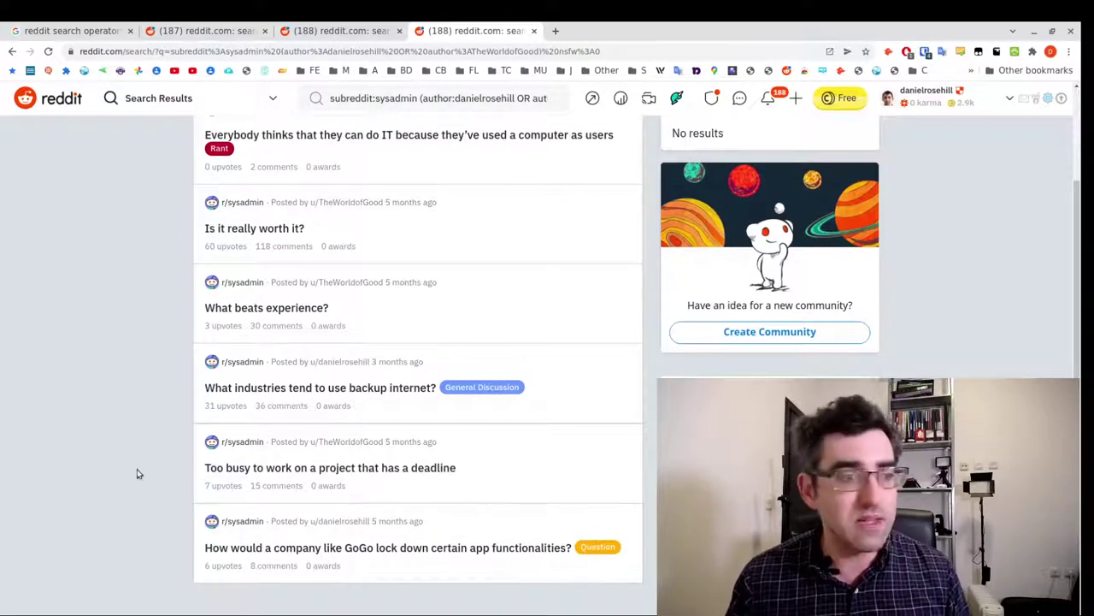
pyautogui.scroll(1, 367, 349)
pyautogui.scroll(1, 369, 352)
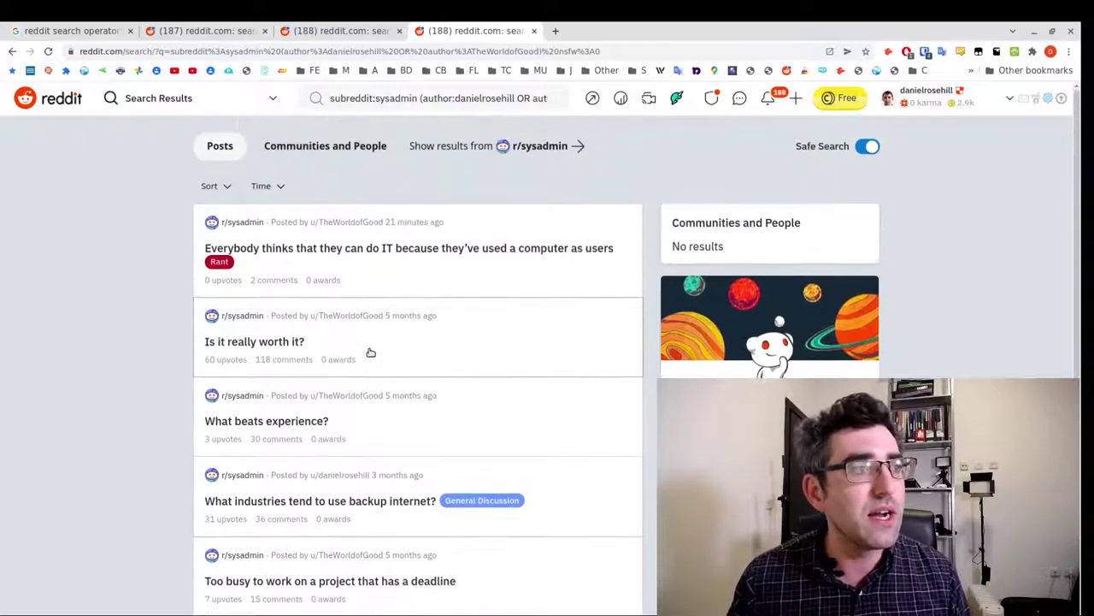
pyautogui.click(215, 186)
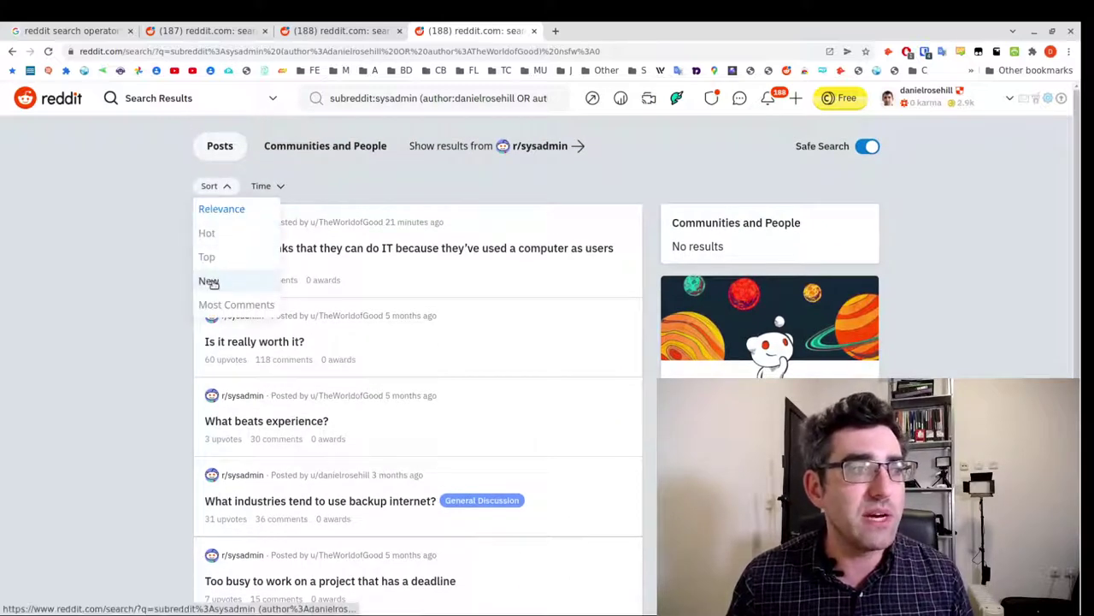
pyautogui.click(209, 282)
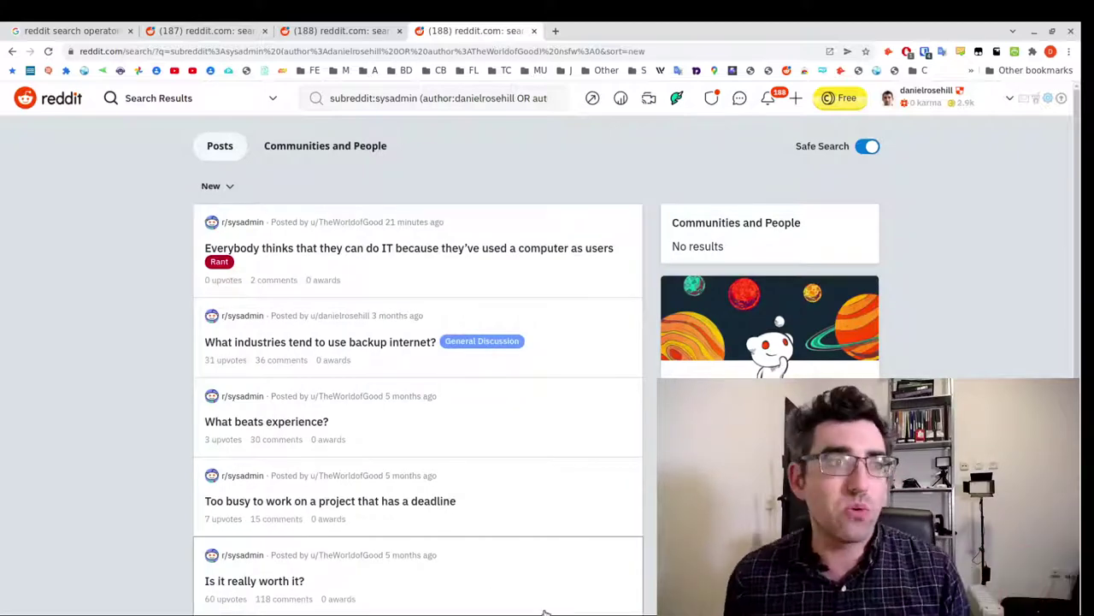
# - In the third tab, search Reddit for site: with the user's Medium blog domain
pyautogui.click(220, 27)
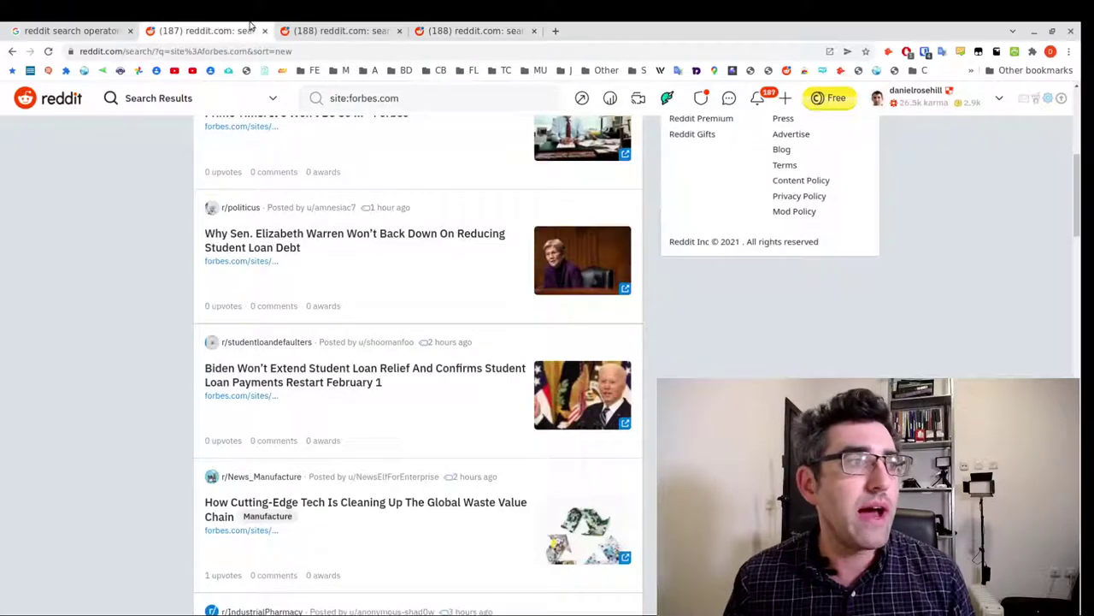
pyautogui.click(299, 27)
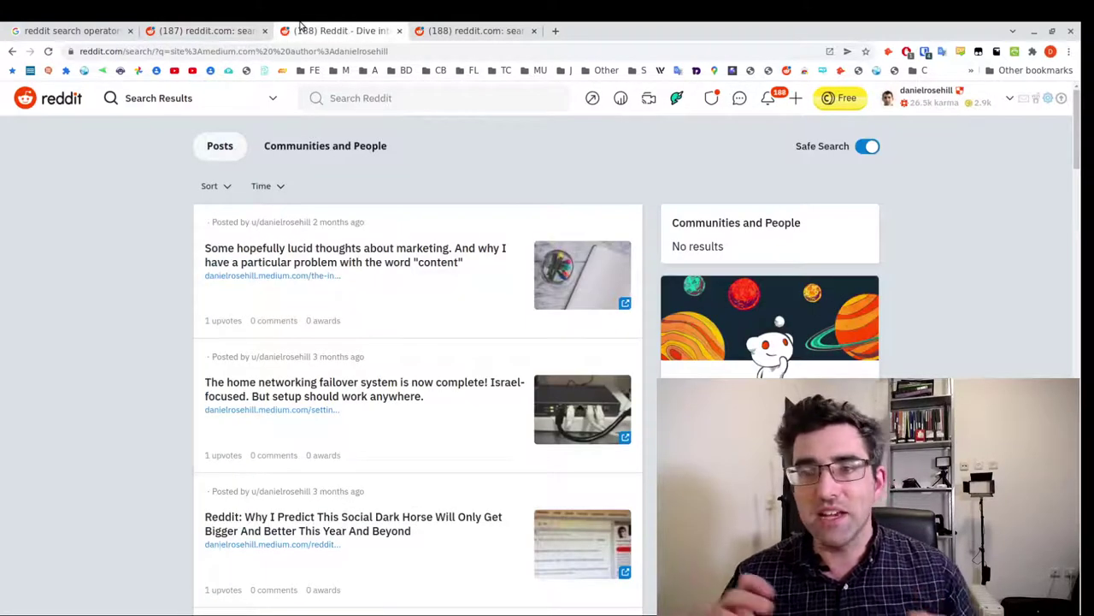
pyautogui.click(372, 100)
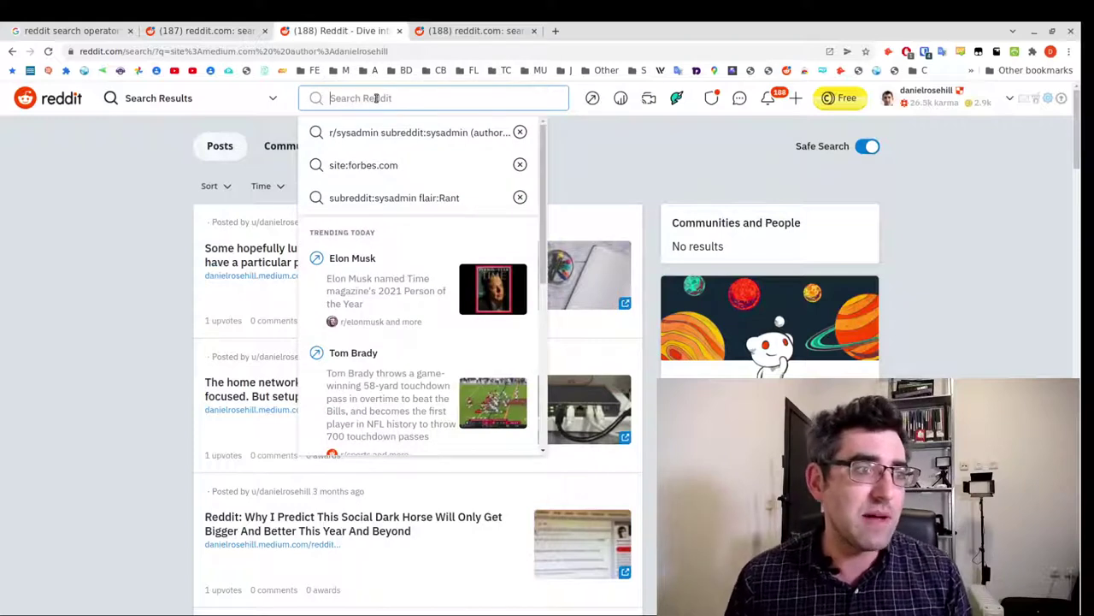
pyautogui.write('site:danielrosehill')
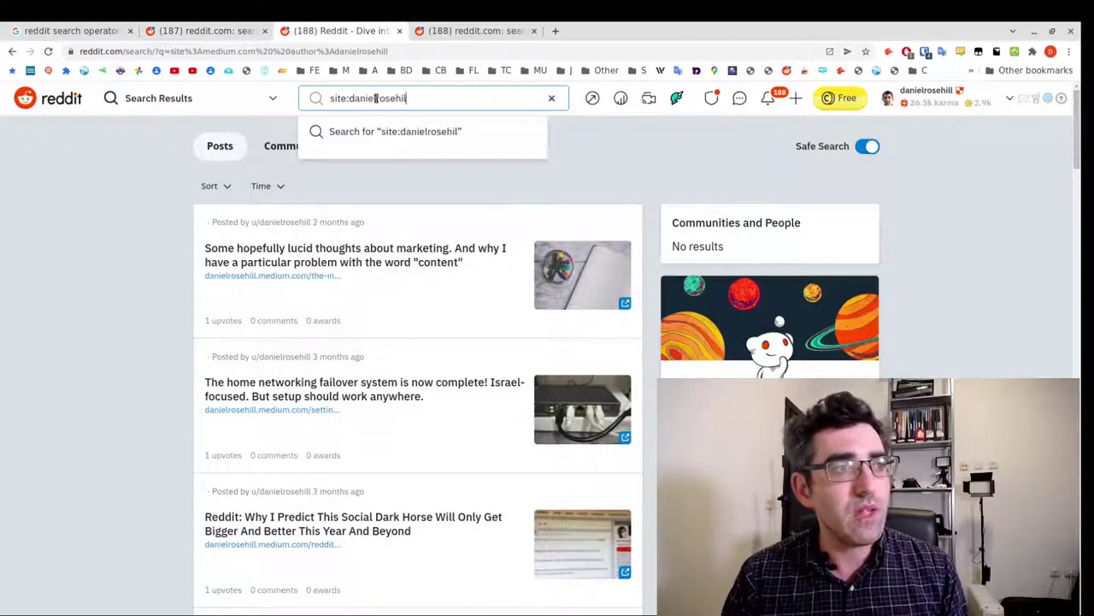
pyautogui.write('.medium.com')
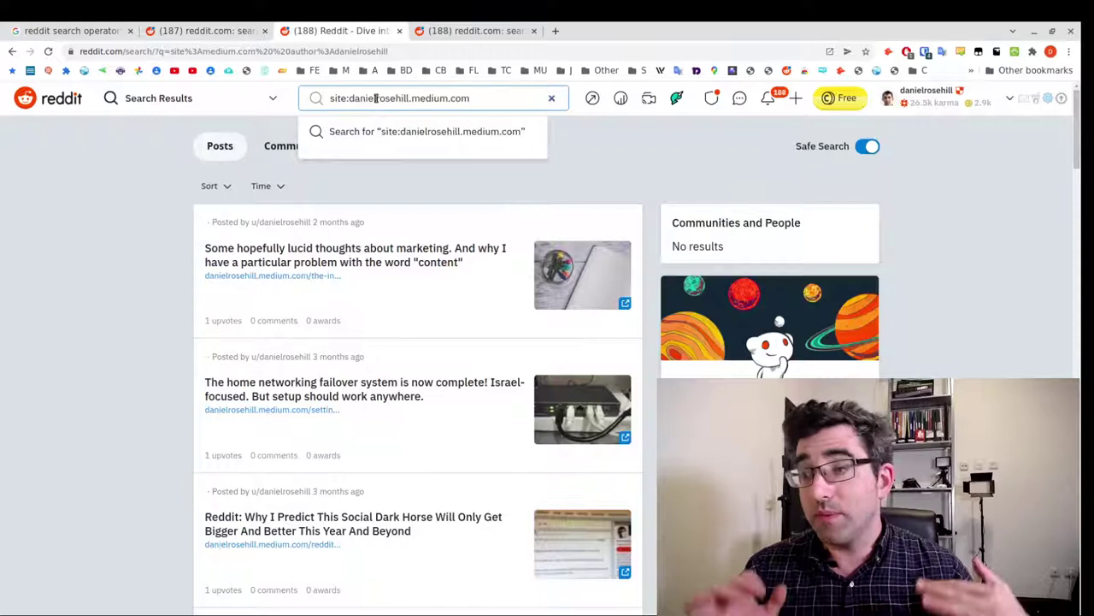
pyautogui.hotkey('ctrl', 'a')
pyautogui.press('Return')
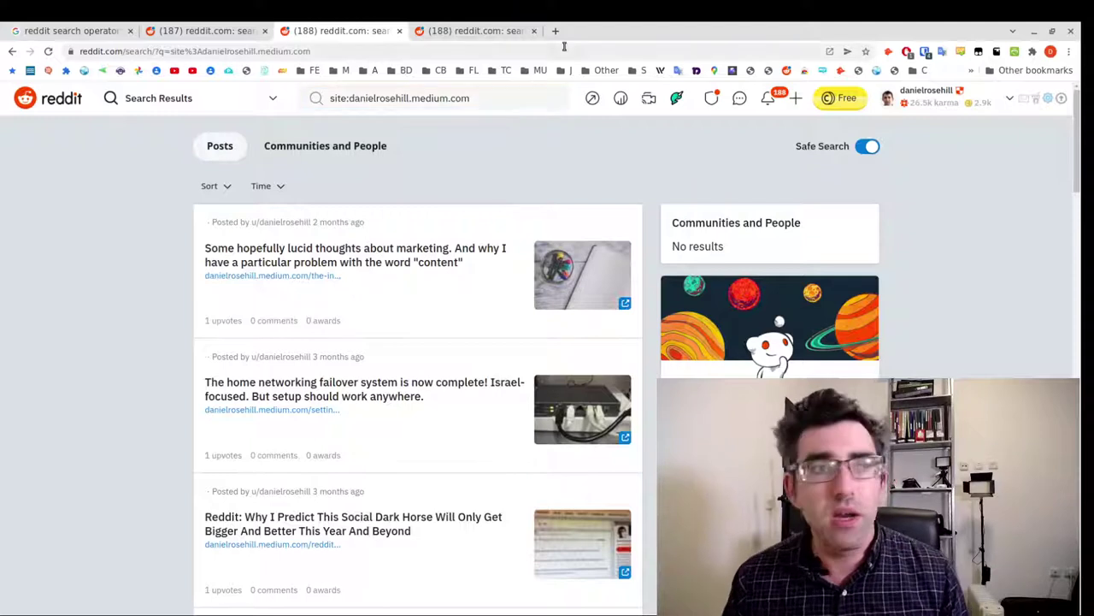
# - Start appending a NOT operator to the Medium site query, then bring up the notes
pyautogui.click(500, 101)
pyautogui.write('NOT author:')
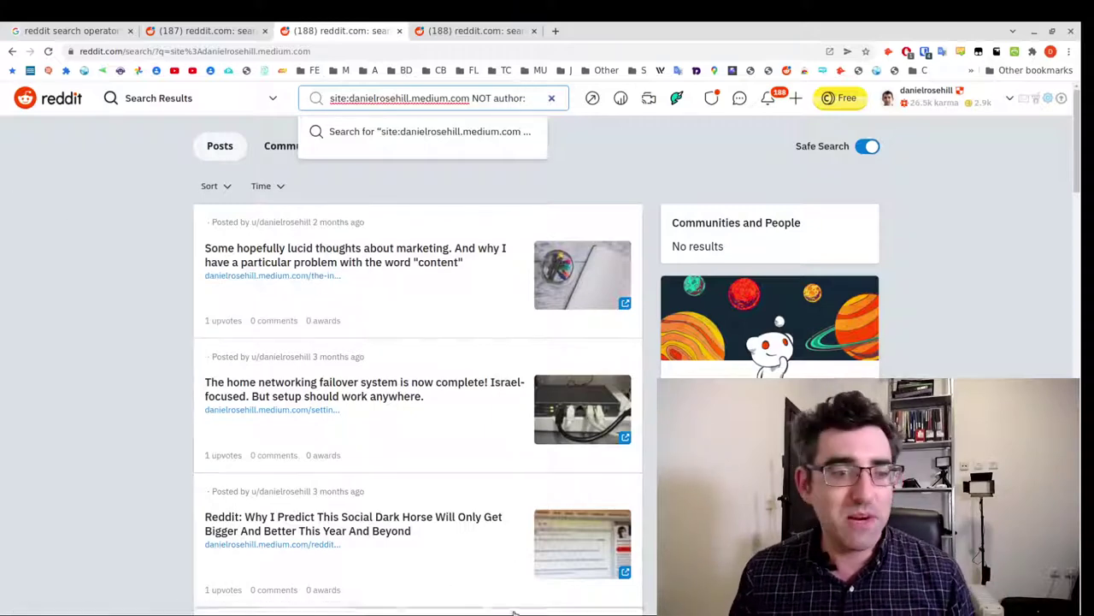
pyautogui.hotkey('alt', 'Tab')
# - Return to the browser tab with the newest-first site:forbes.com results
pyautogui.click(256, 31)
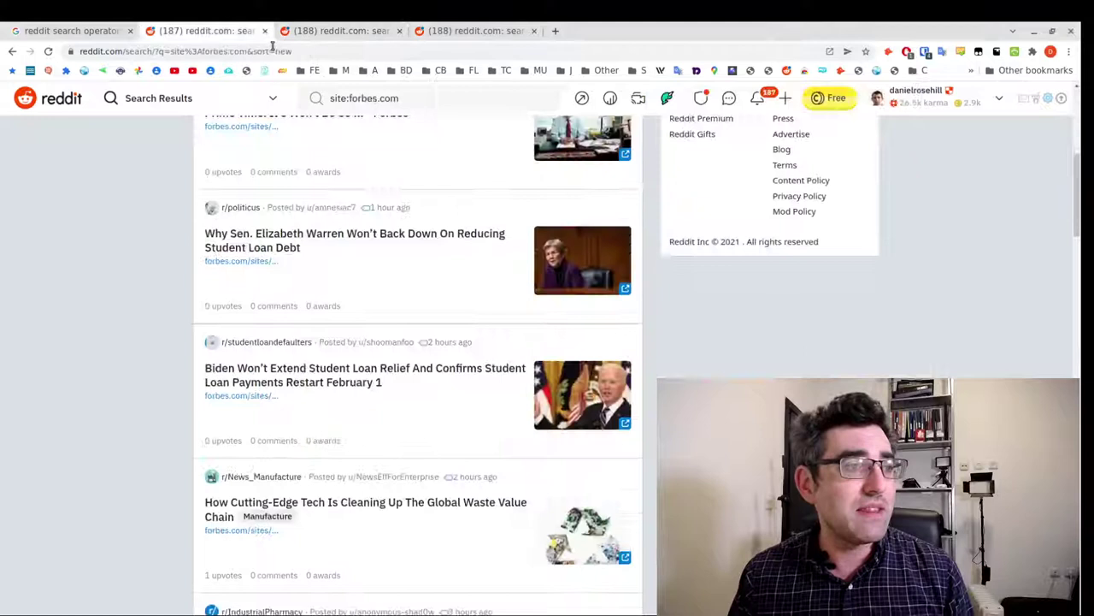